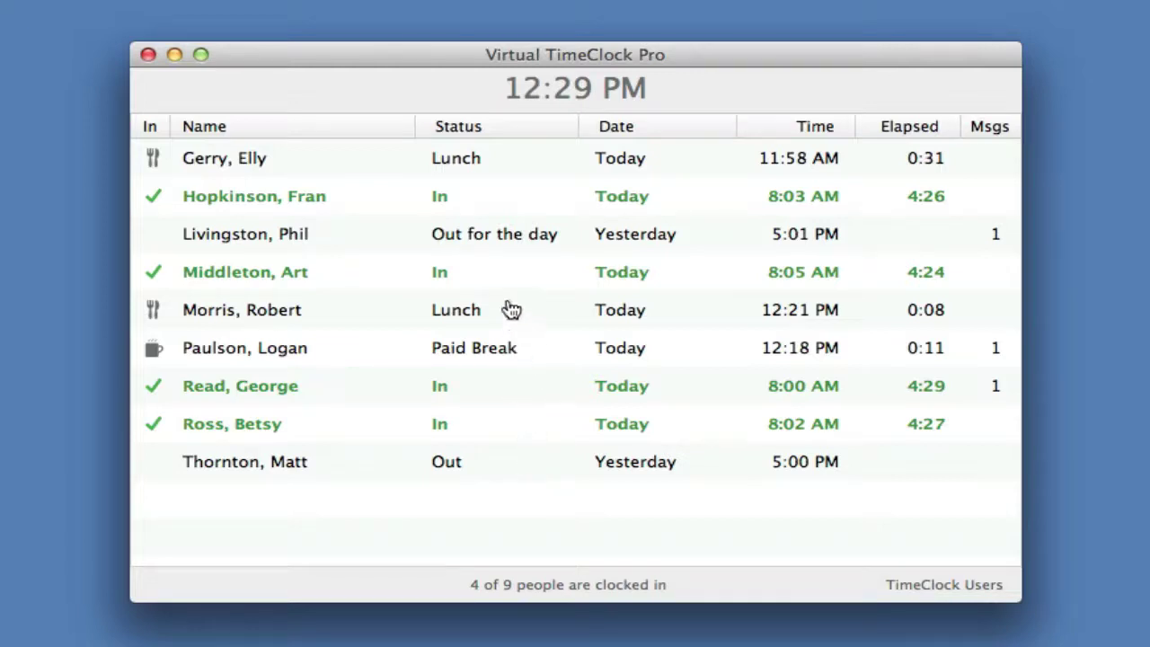
- Clock in the employee who was out for the day at 12:29 PM, entering their password first
{"action": "left_click", "coordinate": [497, 239]}
{"action": "double_click", "coordinate": [496, 239]}
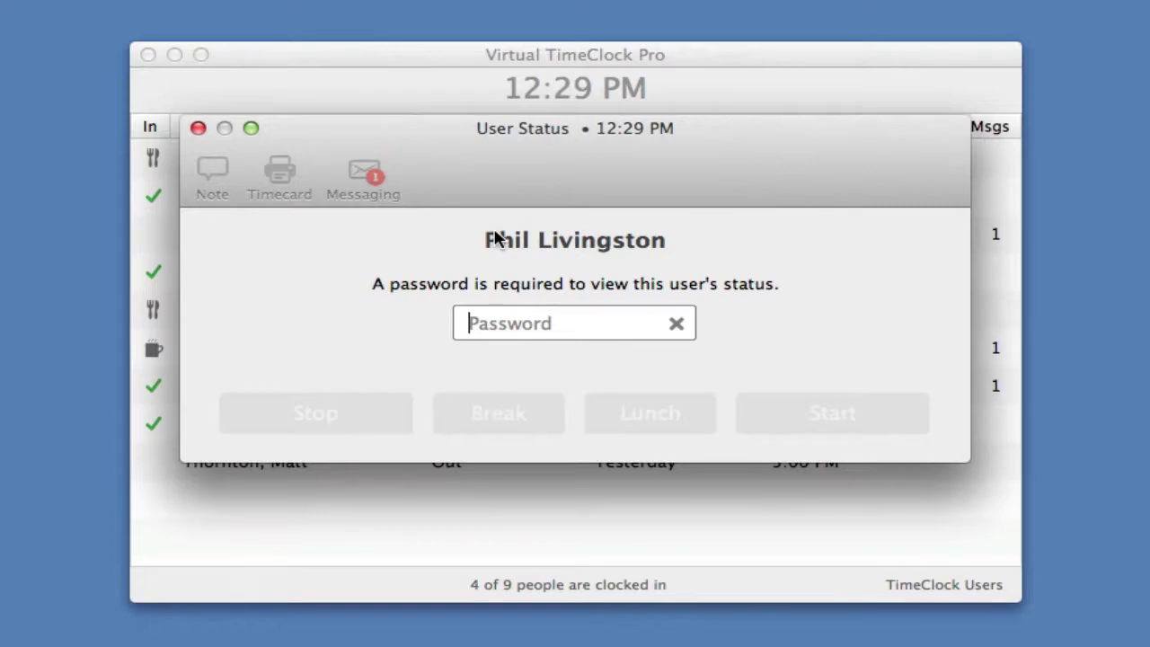
{"action": "type", "text": "••••"}
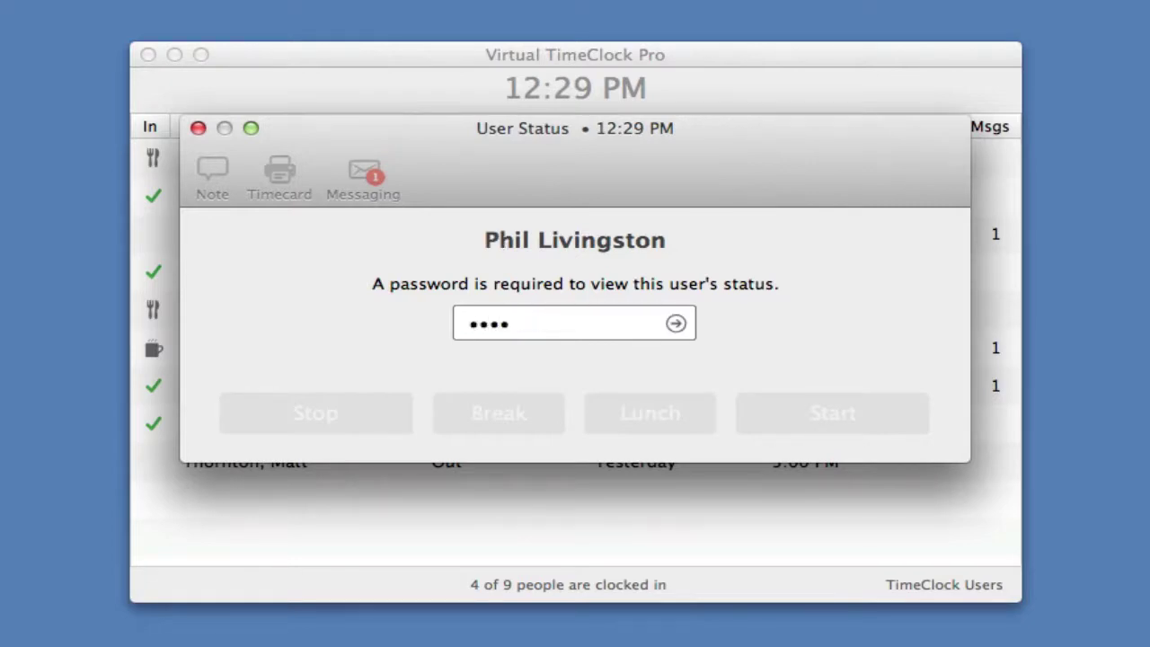
{"action": "key", "text": "Return"}
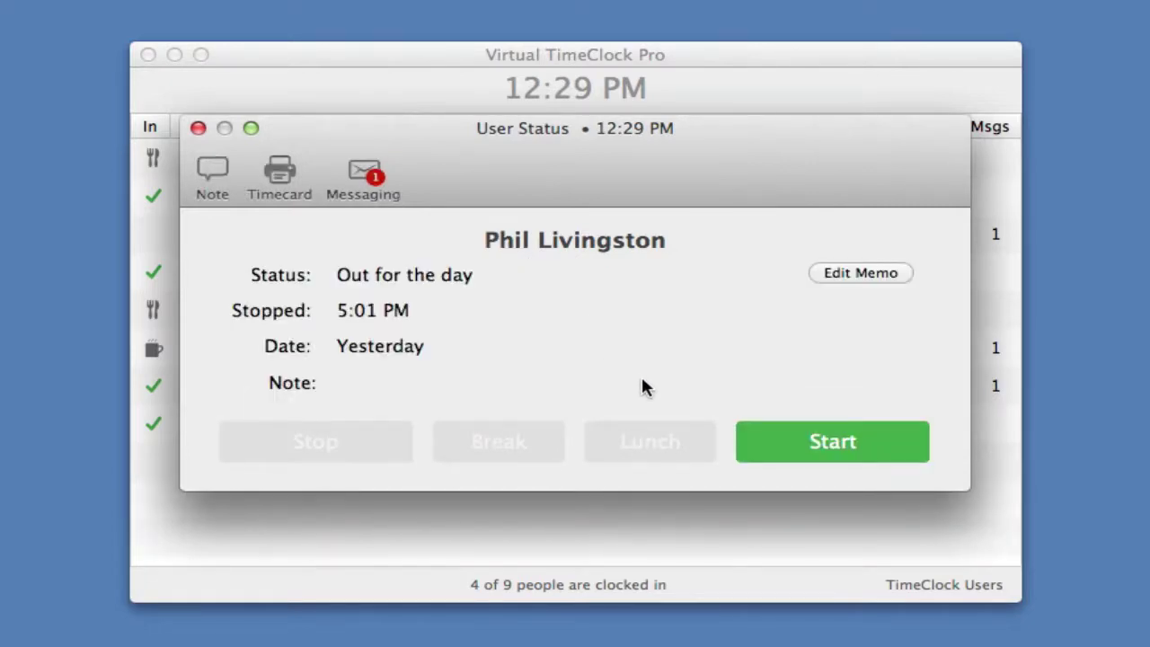
{"action": "left_click", "coordinate": [816, 446]}
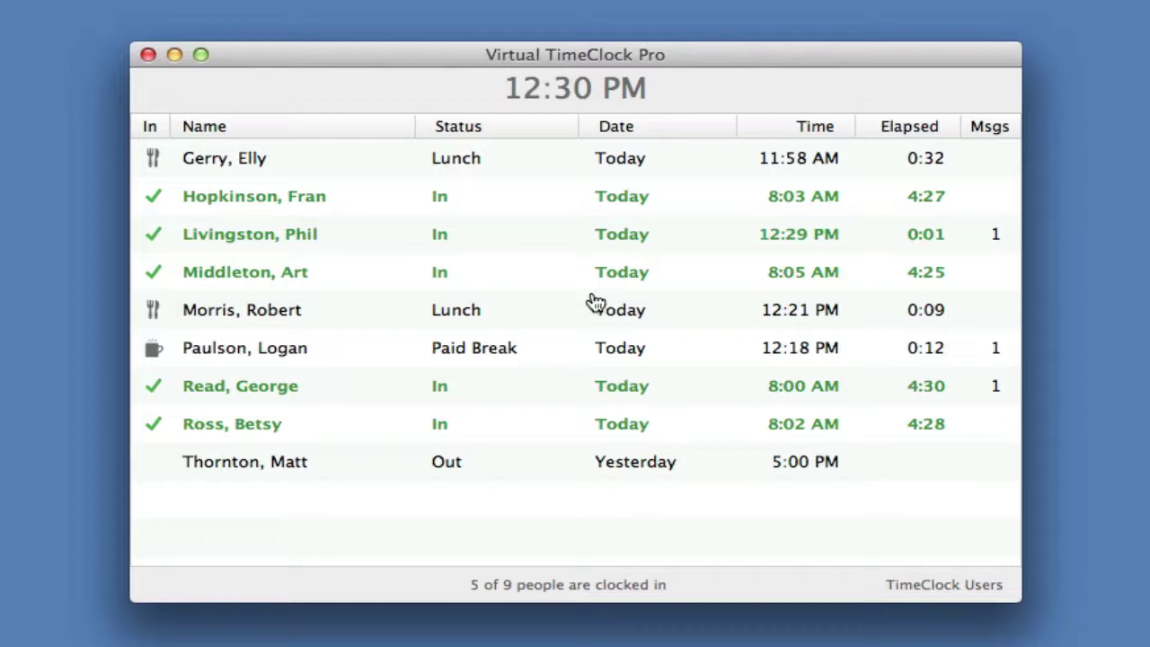
{"action": "double_click", "coordinate": [543, 238]}
{"action": "type", "text": "****"}
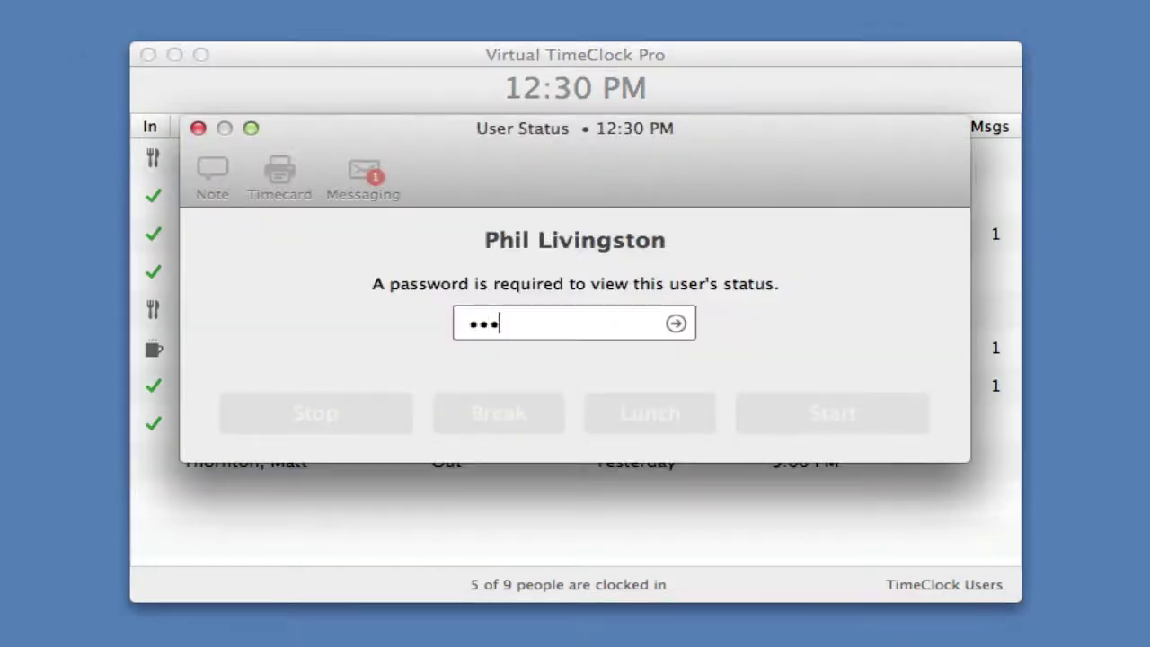
{"action": "type", "text": "*"}
{"action": "key", "text": "Return"}
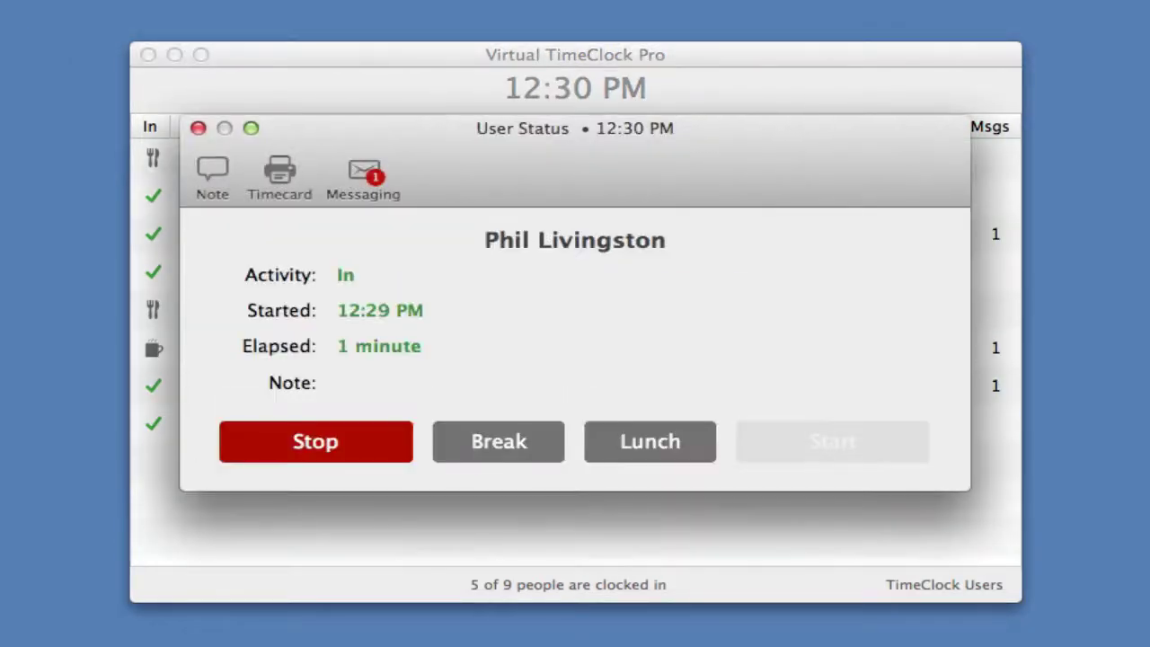
{"action": "left_click", "coordinate": [280, 176]}
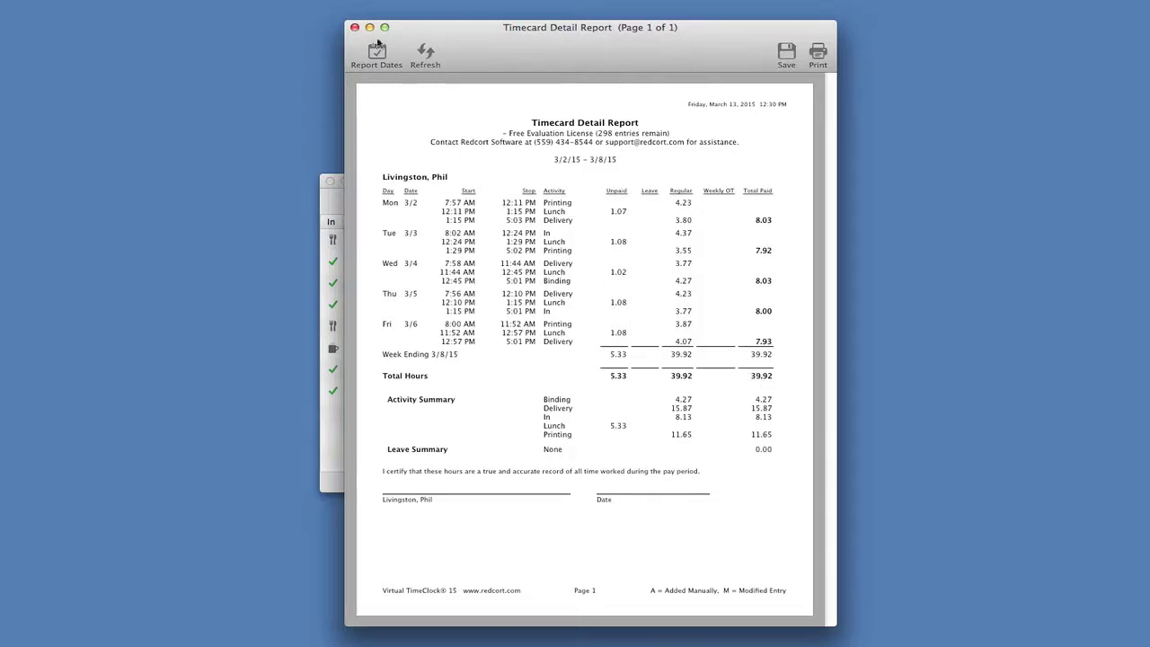
{"action": "left_click", "coordinate": [355, 27]}
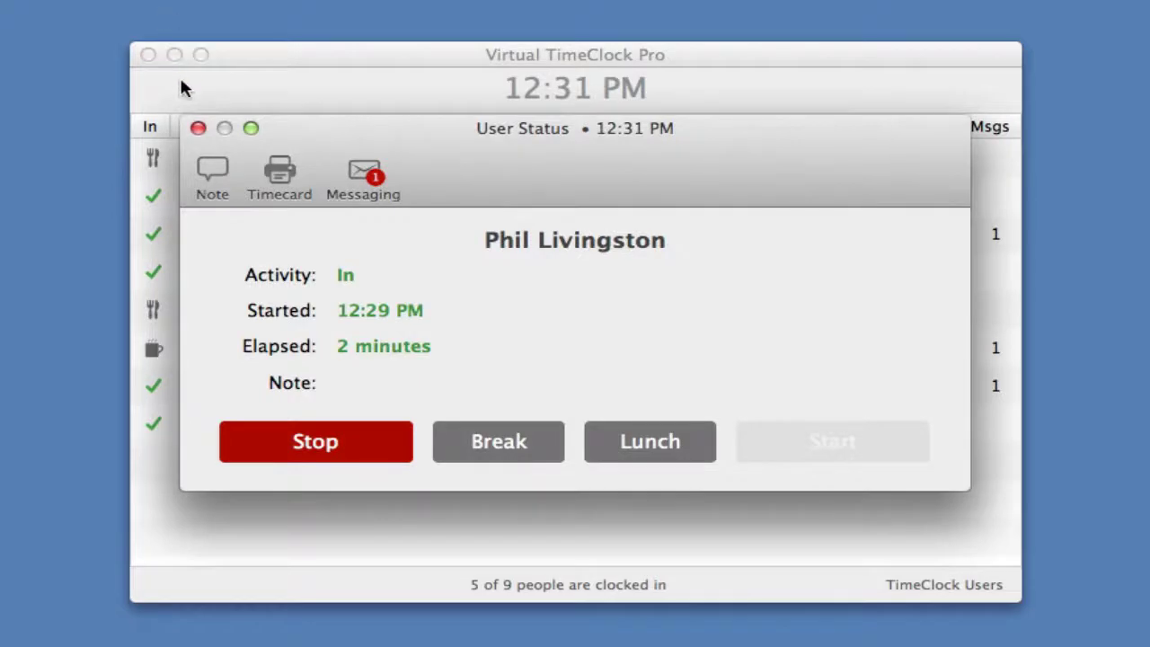
{"action": "left_click", "coordinate": [197, 130]}
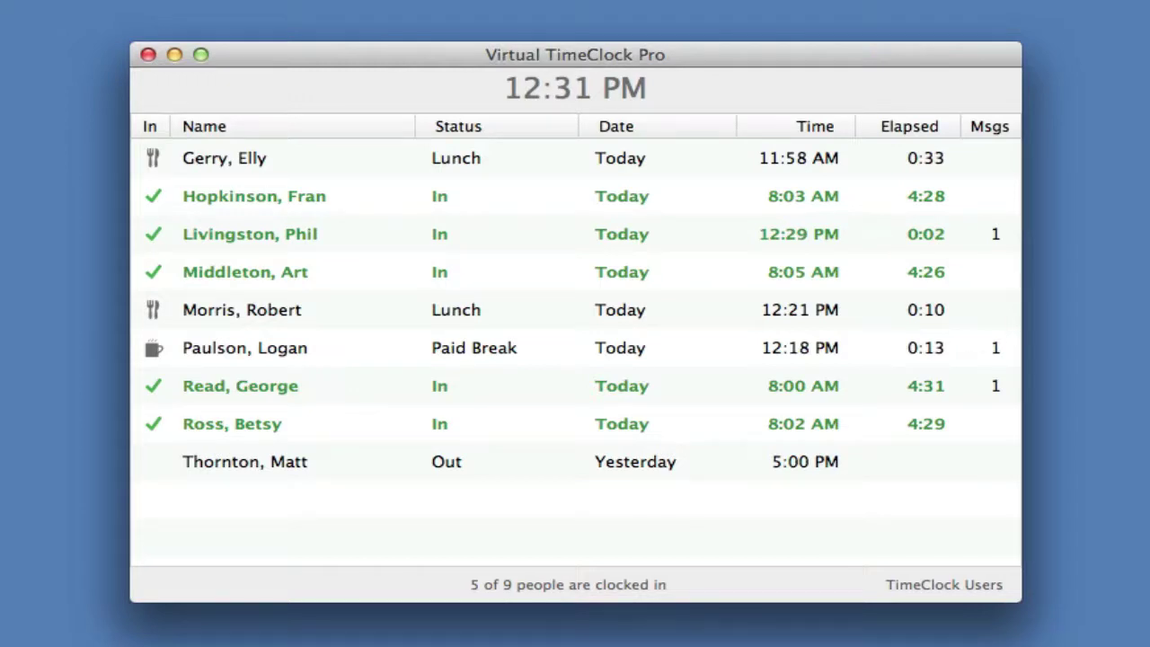
- Turn on administration mode with the admin shortcut and the administrator's password
{"action": "key", "text": "super+shift+a"}
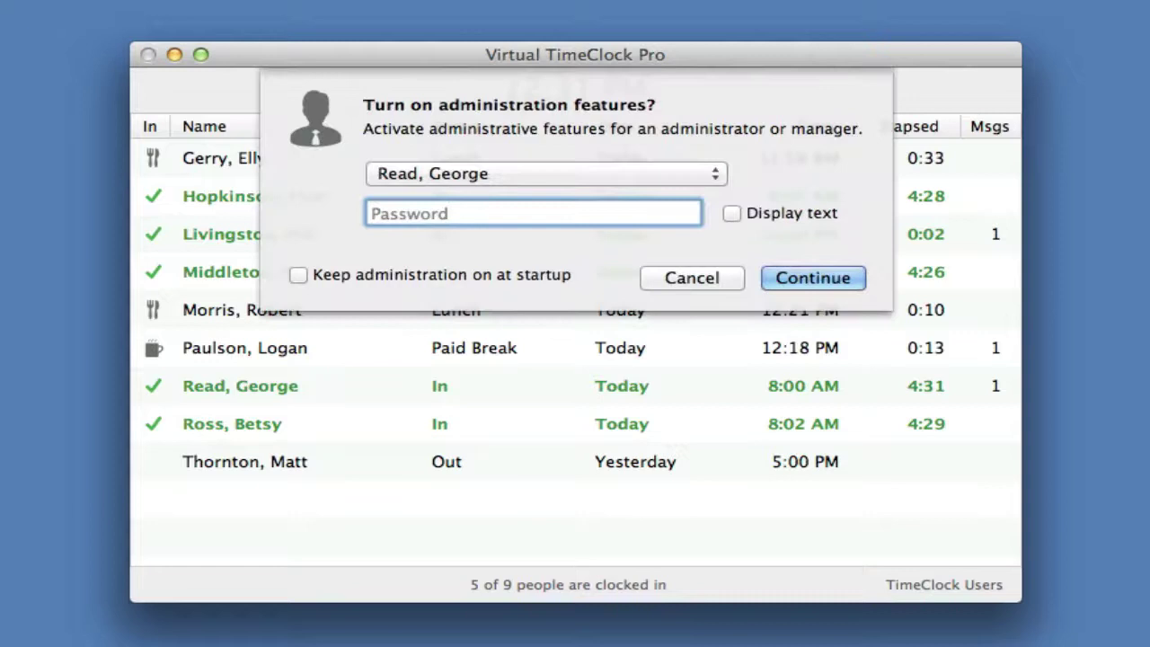
{"action": "type", "text": "•••••"}
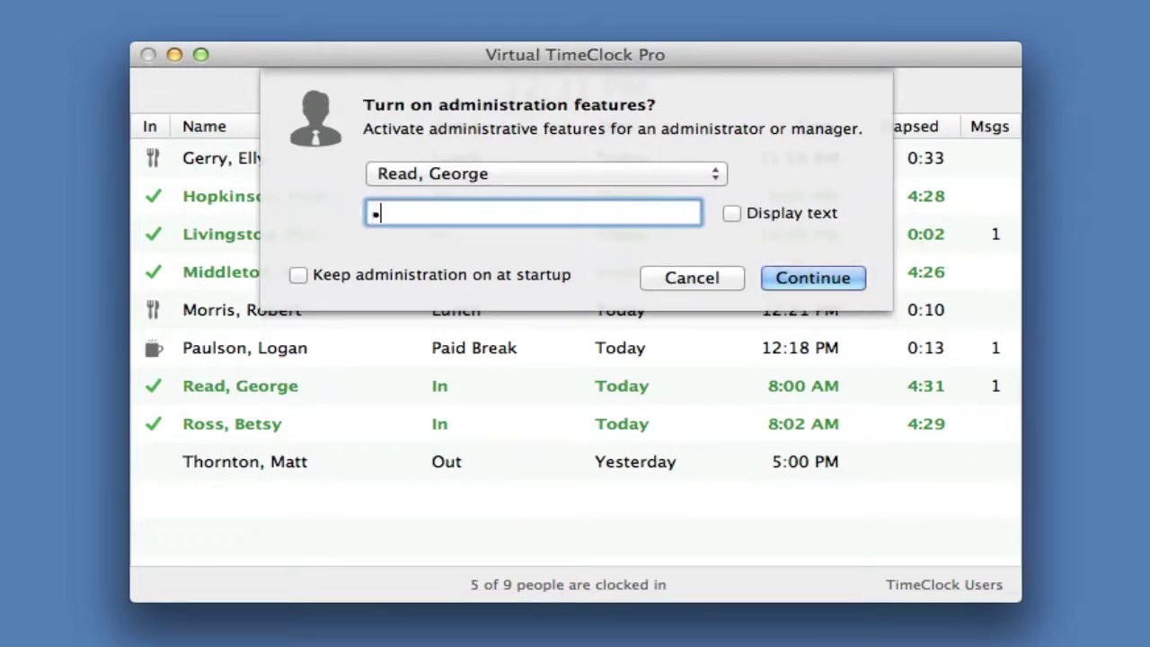
{"action": "type", "text": "•"}
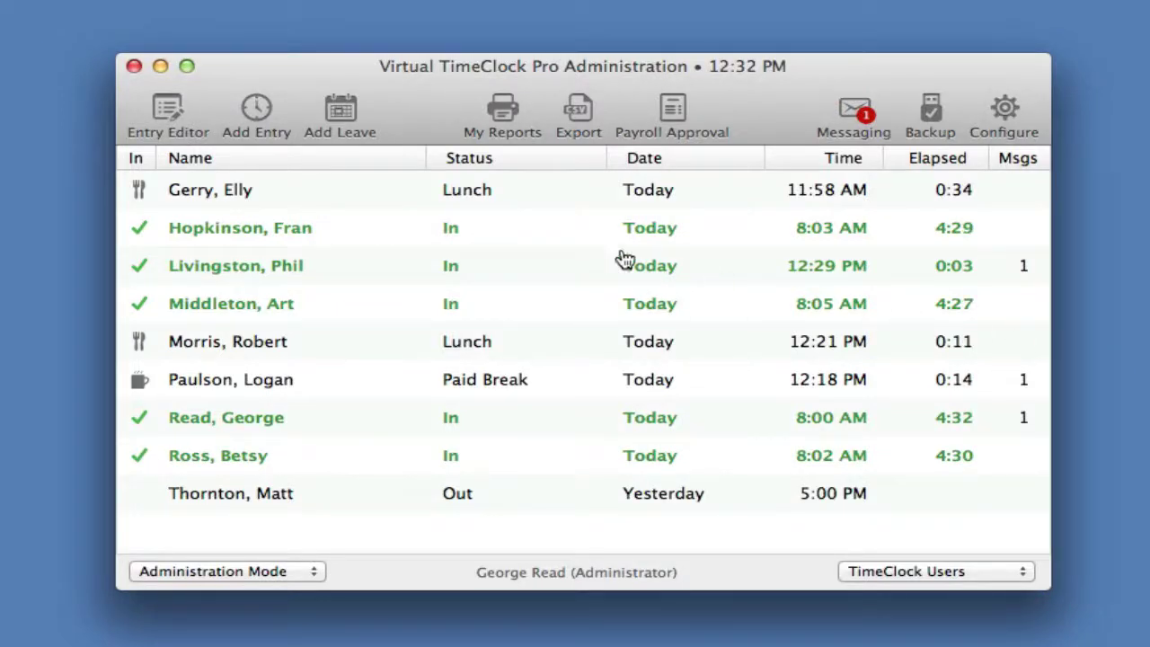
{"action": "mouse_move", "coordinate": [545, 301]}
- Create and save a manual In entry at 8:00 AM on 3/13/2015 for the last employee
{"action": "left_click", "coordinate": [256, 108]}
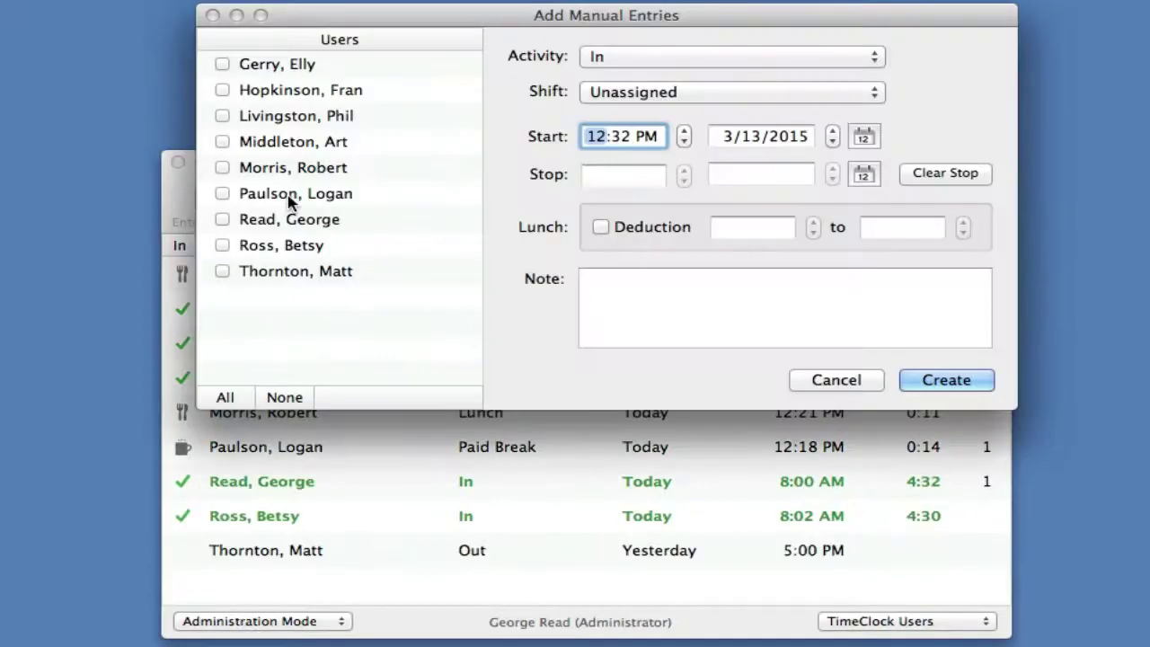
{"action": "left_click", "coordinate": [183, 186]}
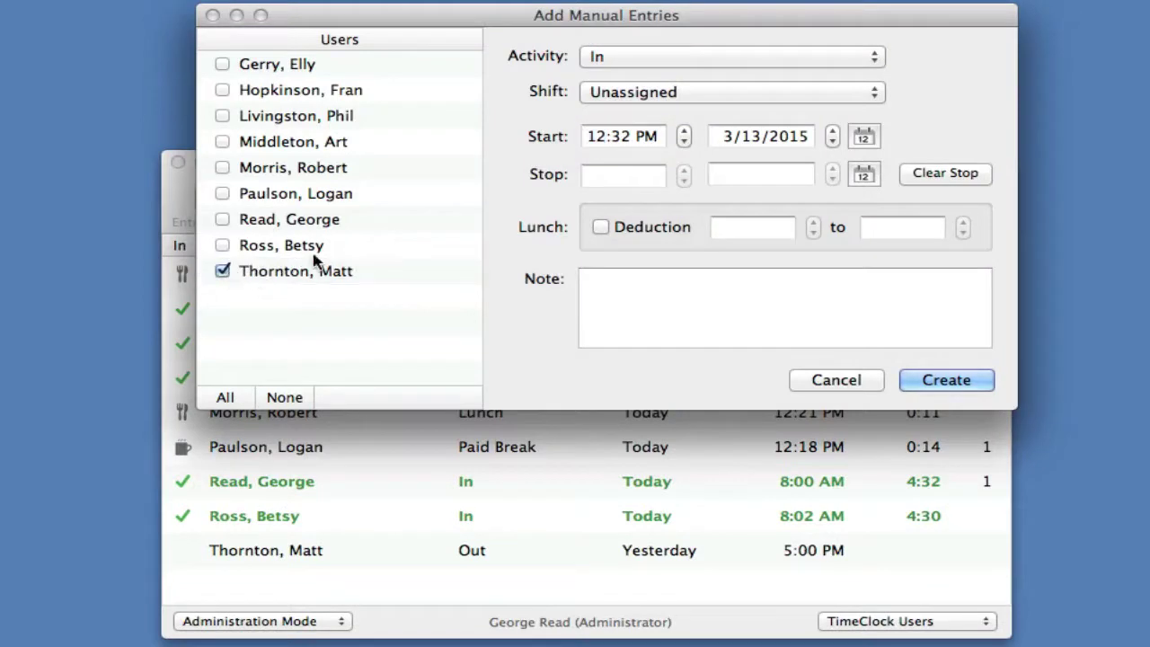
{"action": "left_click", "coordinate": [601, 140]}
{"action": "type", "text": "8"}
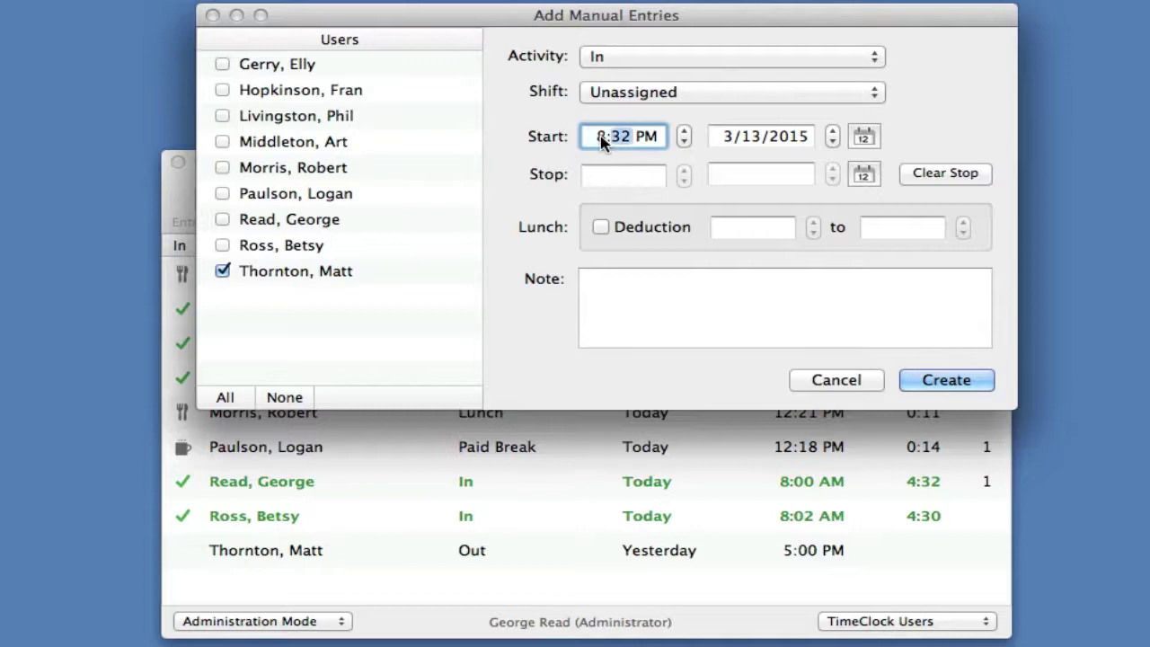
{"action": "key", "text": "Tab"}
{"action": "type", "text": "00"}
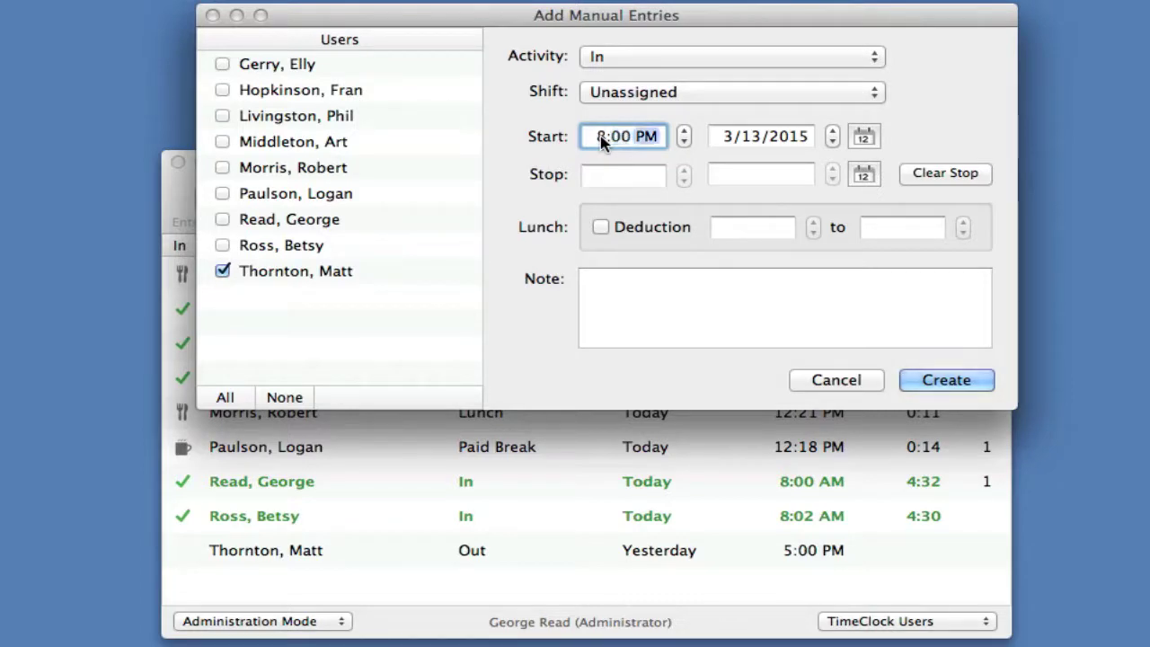
{"action": "type", "text": "a"}
{"action": "left_click", "coordinate": [954, 389]}
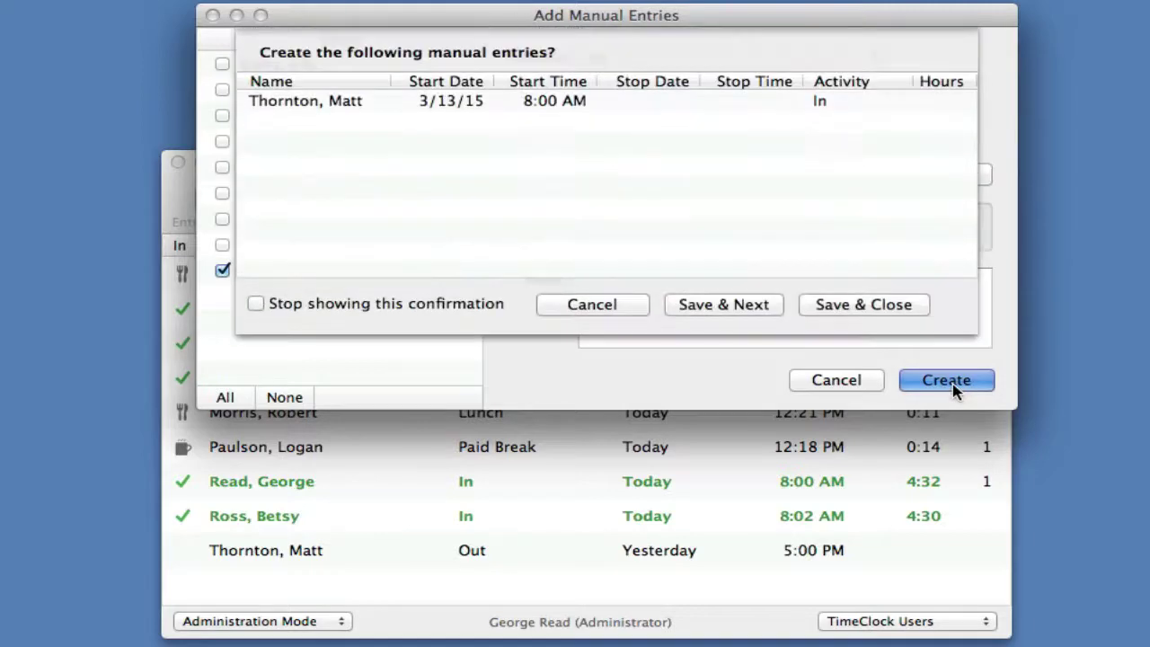
{"action": "left_click", "coordinate": [887, 305]}
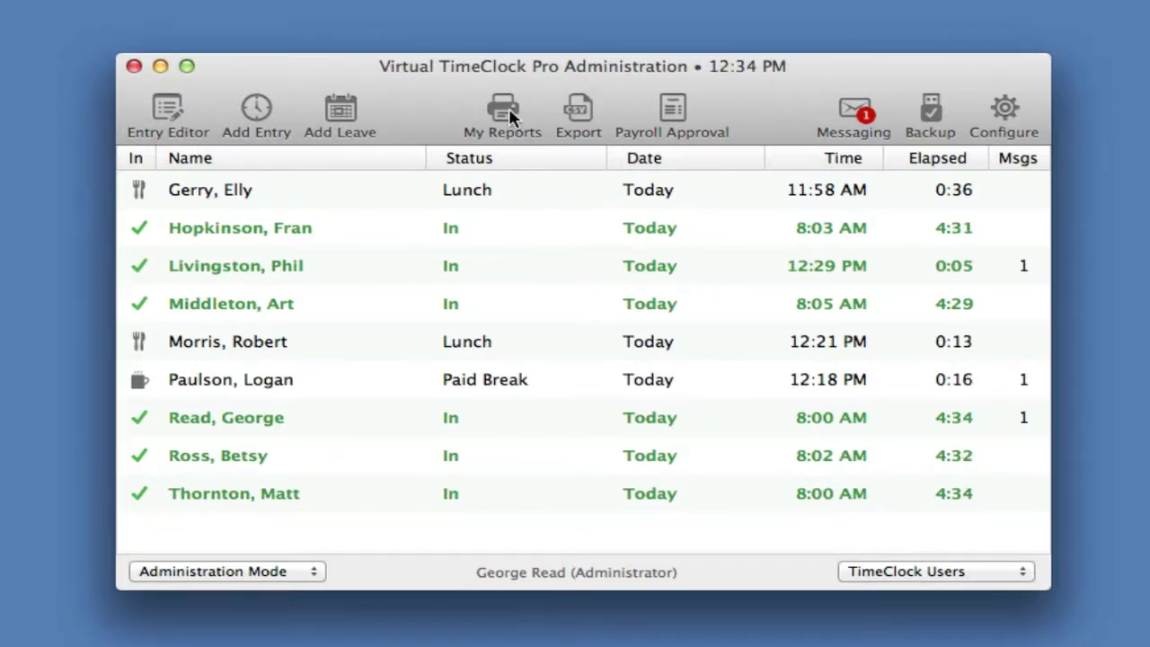
{"action": "left_click", "coordinate": [505, 109]}
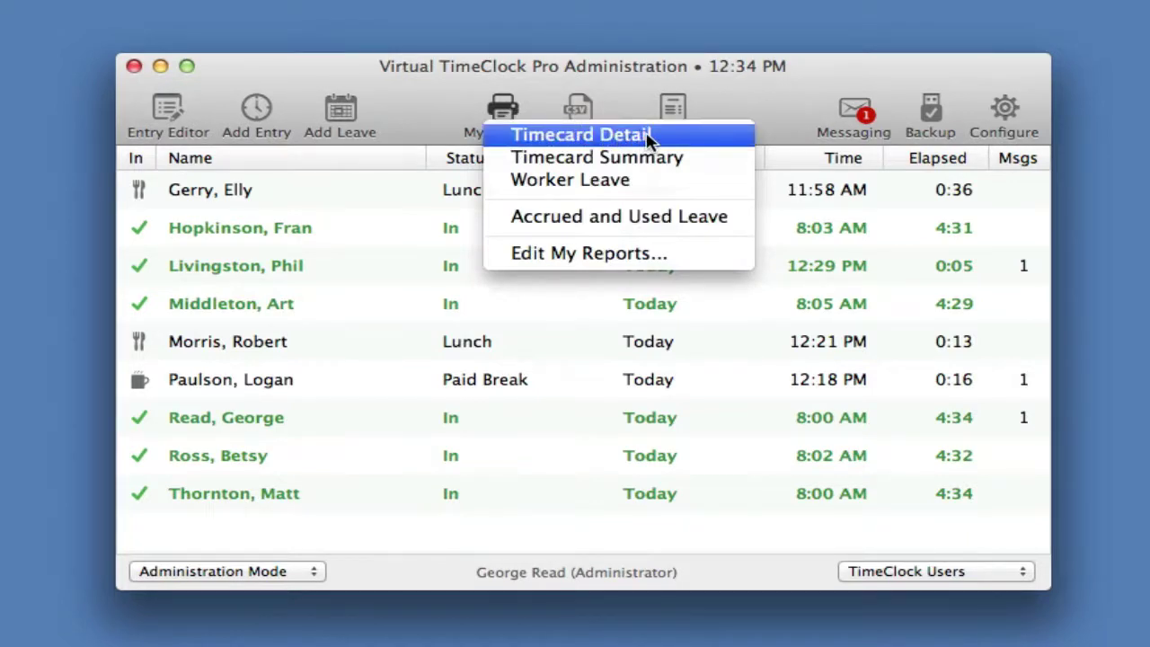
{"action": "left_click", "coordinate": [667, 182]}
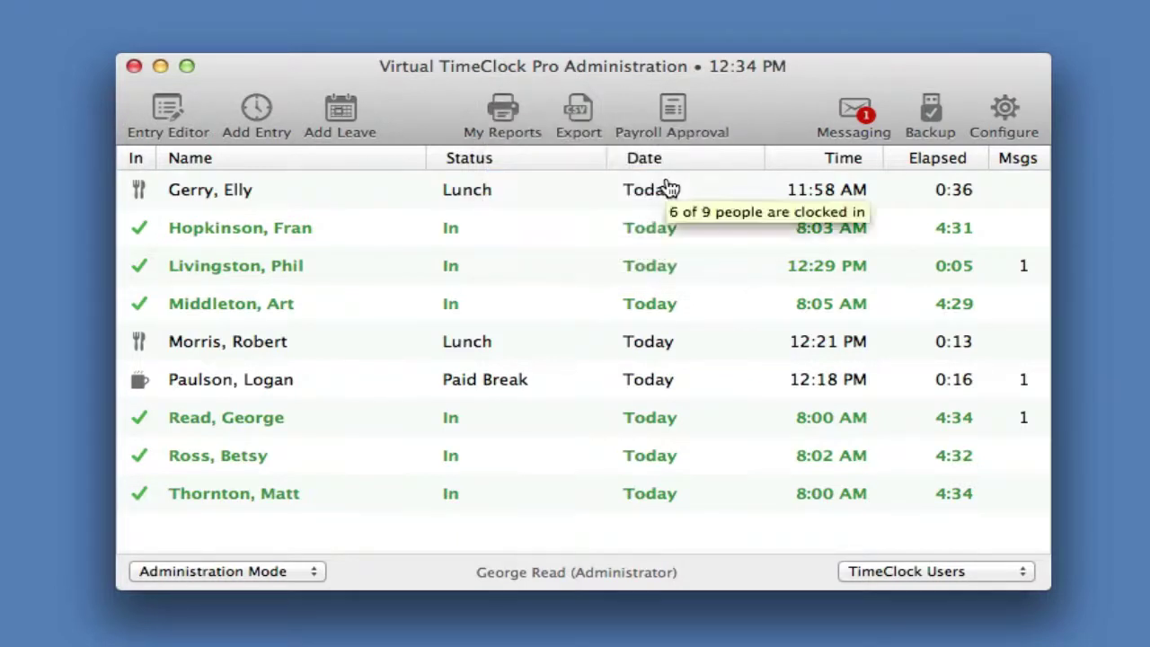
- From Payroll Approval, open the first employee's timecard as the 3/2/15–3/8/15 Timecard Detail Report
{"action": "left_click", "coordinate": [671, 108]}
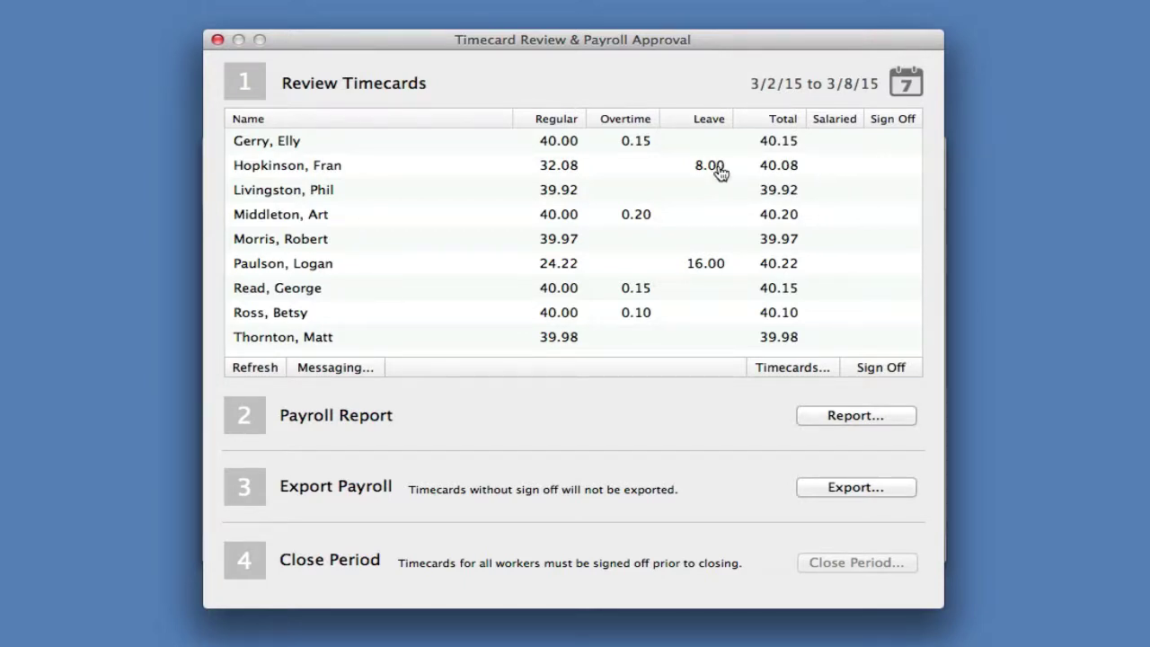
{"action": "right_click", "coordinate": [611, 146]}
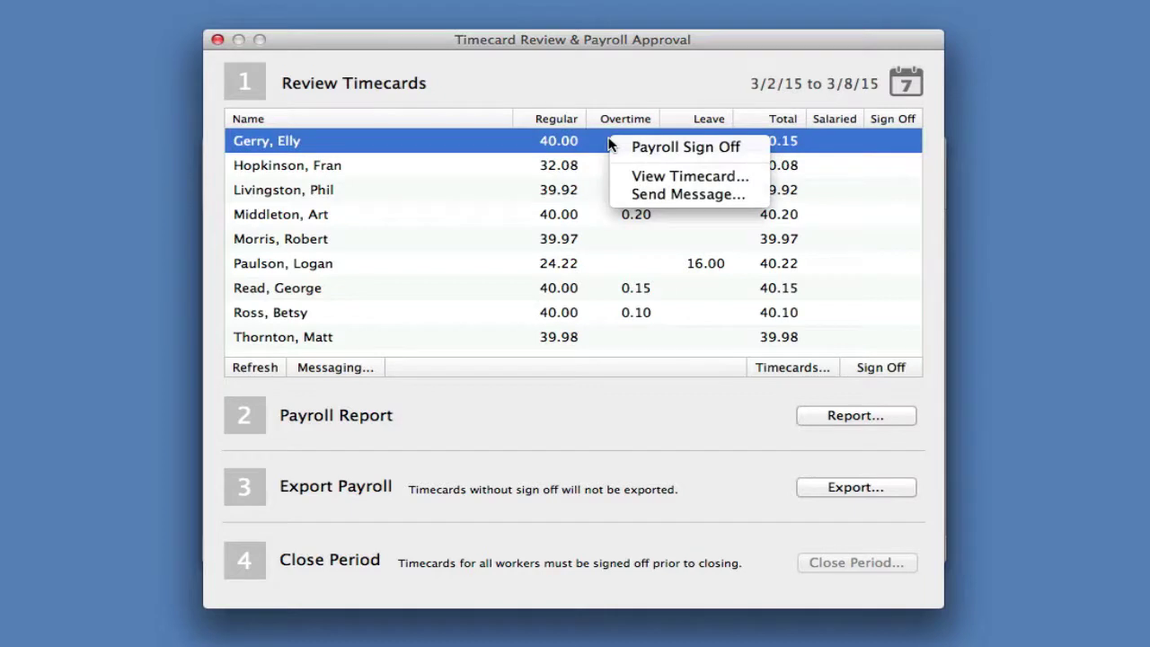
{"action": "left_click", "coordinate": [644, 176]}
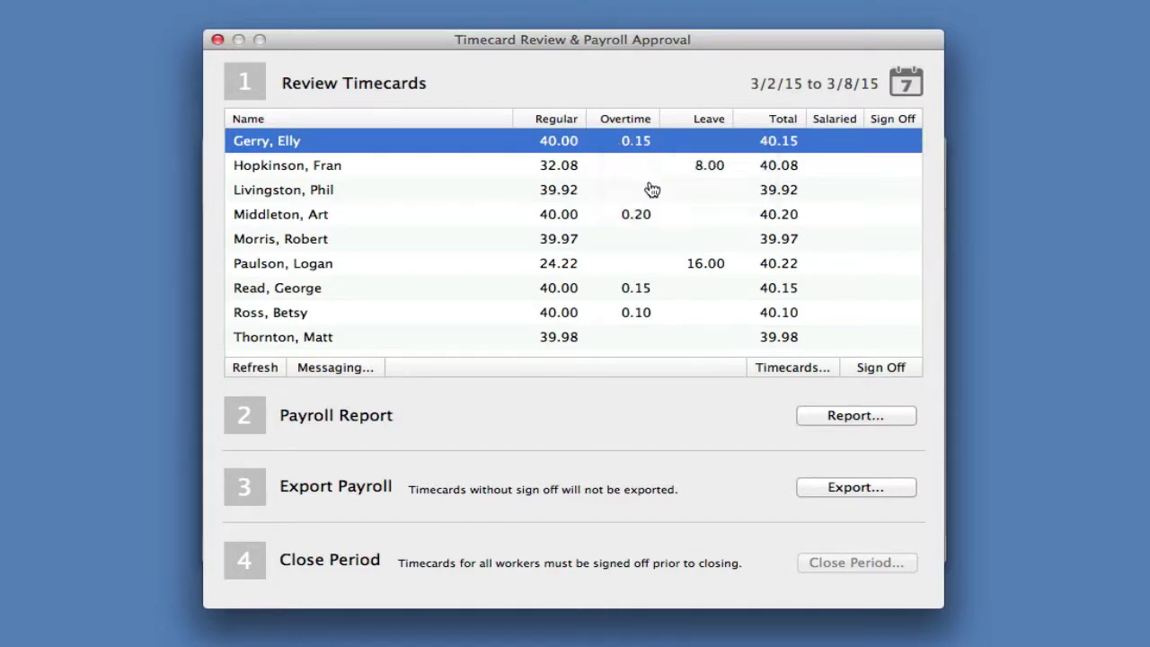
{"action": "left_click", "coordinate": [789, 369]}
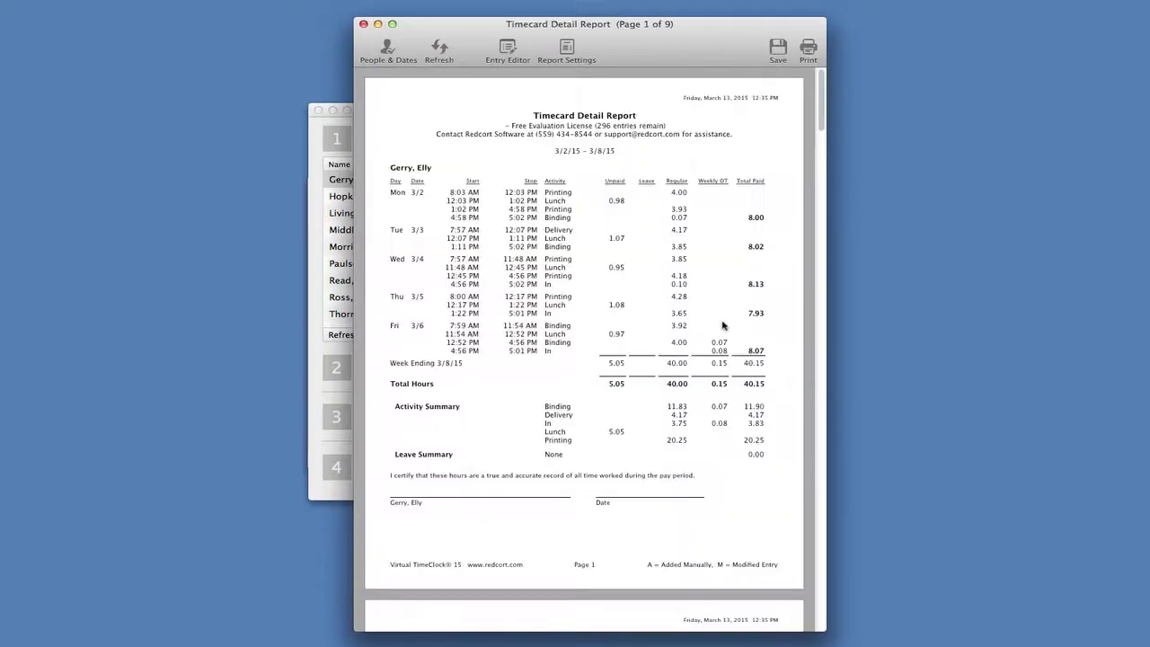
{"action": "left_click_drag", "start_coordinate": [820, 135], "coordinate": [823, 101]}
- Change the Mon 3/2 Printing entry's start hour to 7, making it 7:03 AM
{"action": "left_click", "coordinate": [507, 49]}
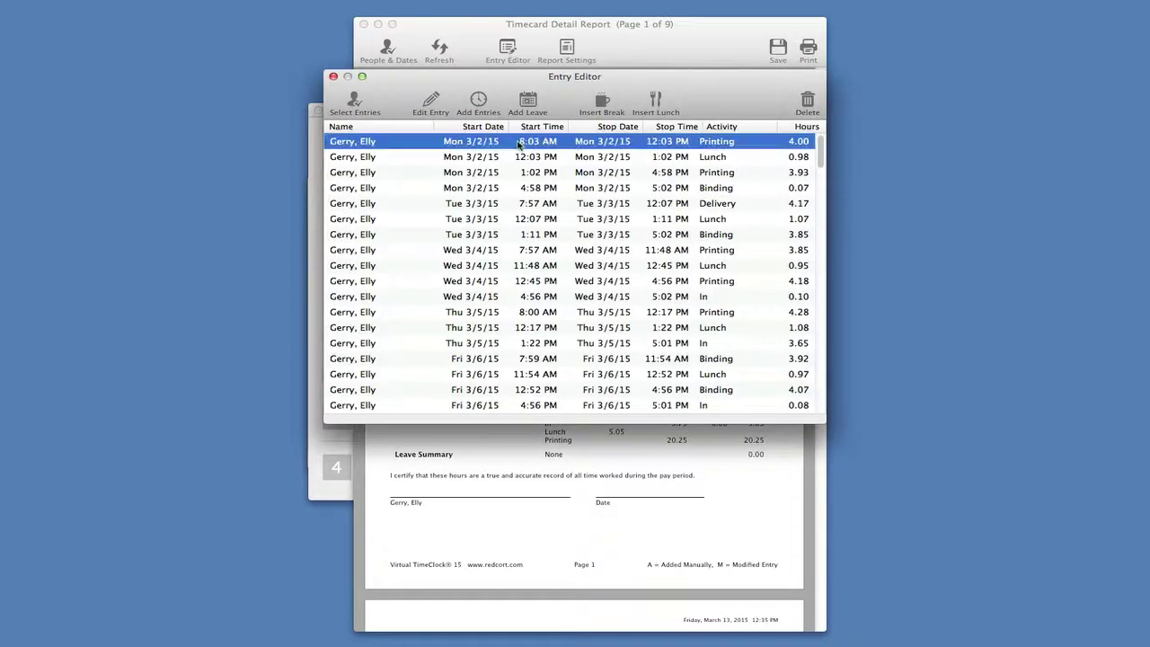
{"action": "double_click", "coordinate": [521, 141]}
{"action": "left_click", "coordinate": [517, 208]}
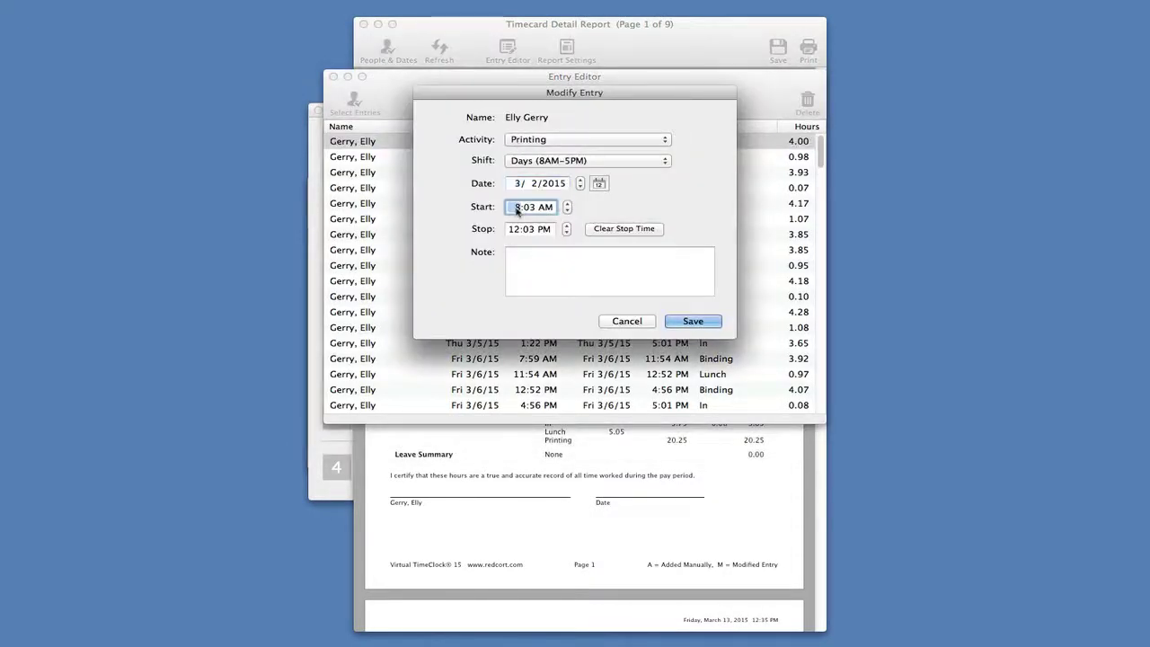
{"action": "type", "text": "7"}
{"action": "left_click", "coordinate": [692, 321]}
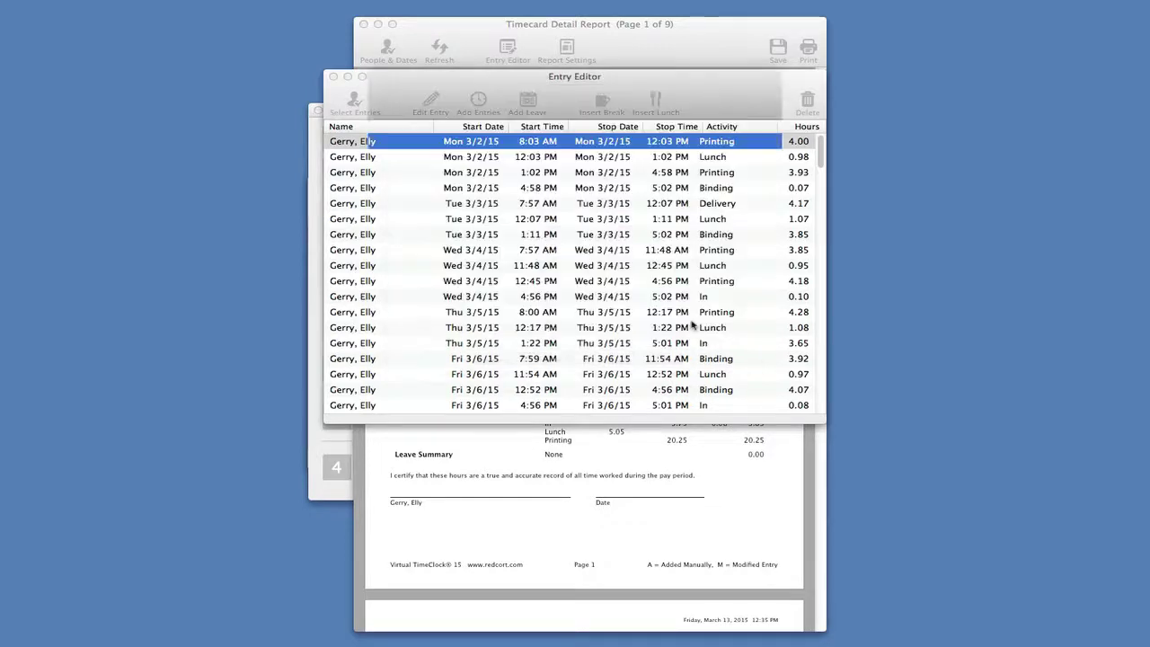
{"action": "left_click", "coordinate": [332, 78]}
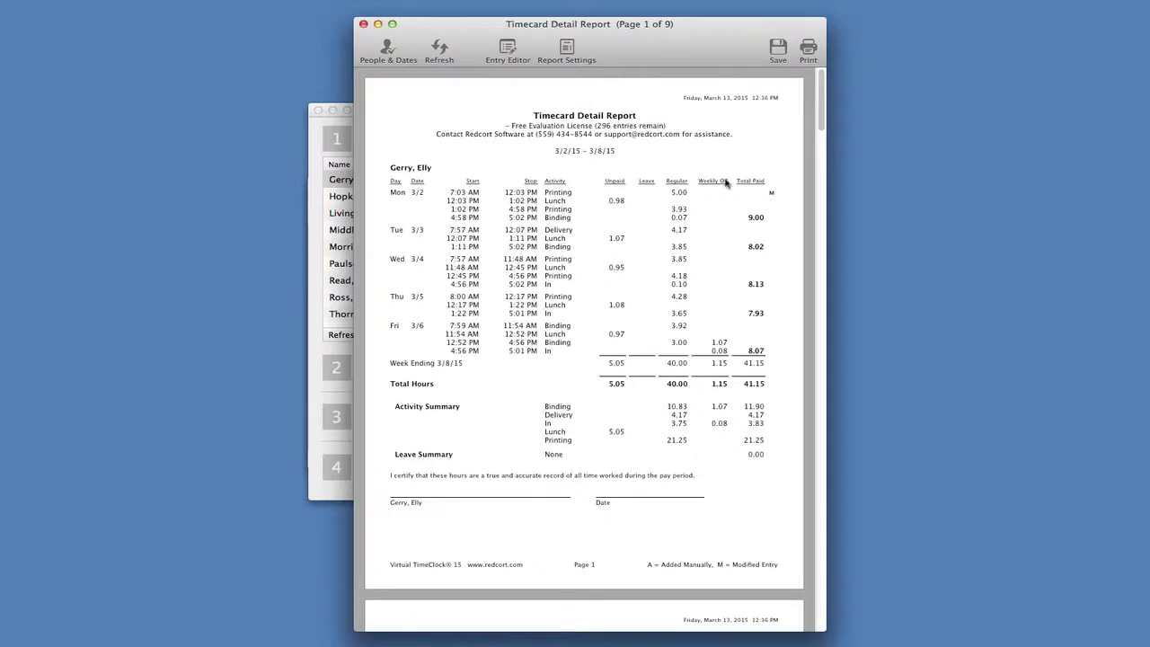
- Close the Timecard Detail Report to return to the payroll approval list
{"action": "left_click", "coordinate": [364, 25]}
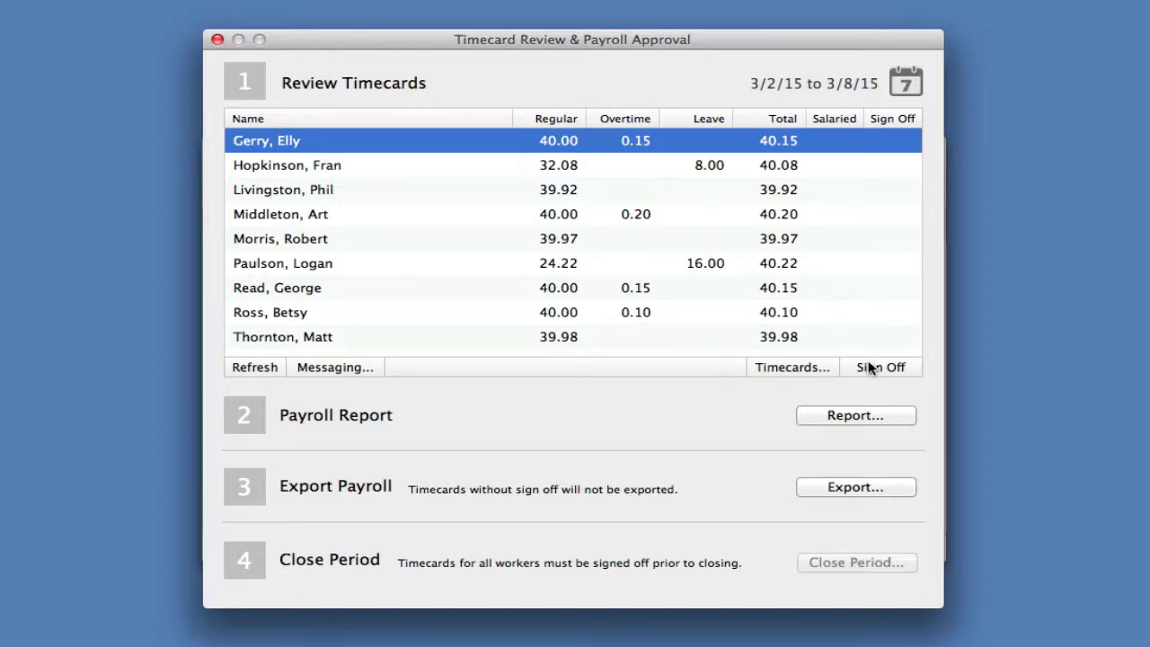
- Sign off all nine timecards, view and close the Payroll Summary, then exit timecard review
{"action": "left_click", "coordinate": [873, 368]}
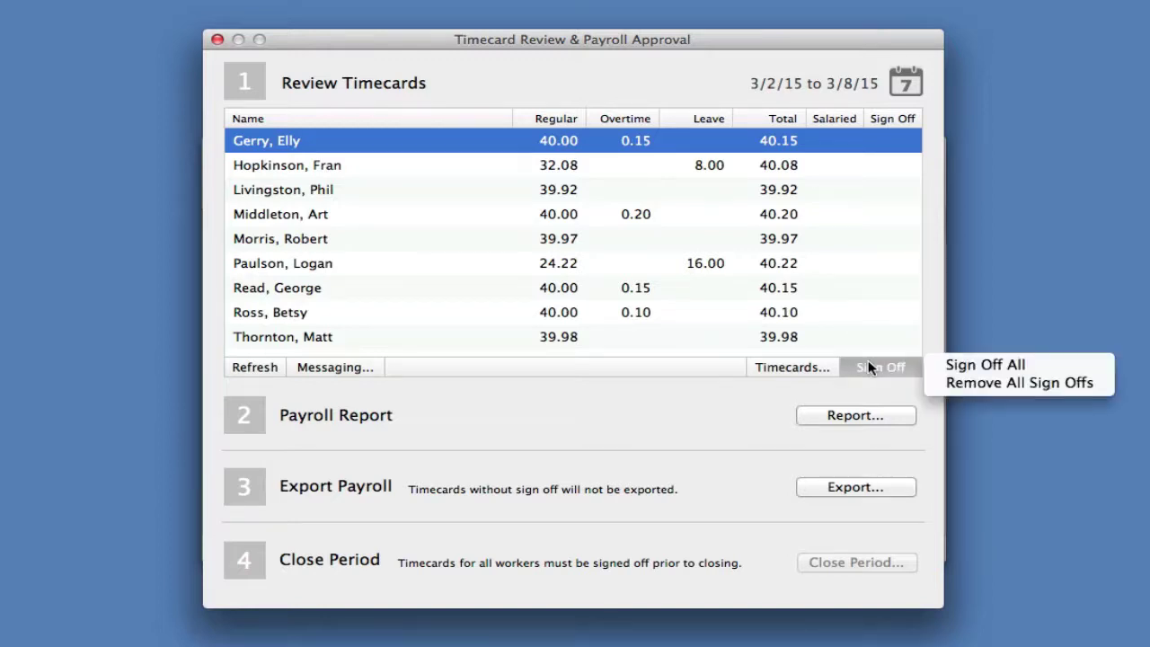
{"action": "left_click", "coordinate": [967, 365]}
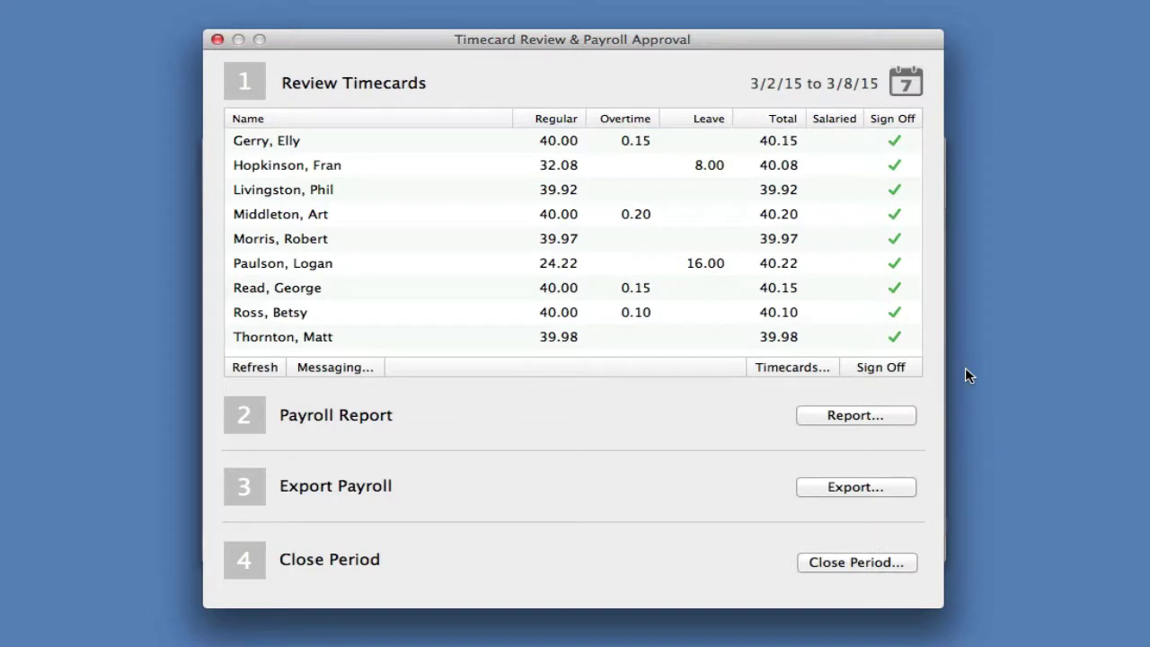
{"action": "left_click", "coordinate": [854, 416]}
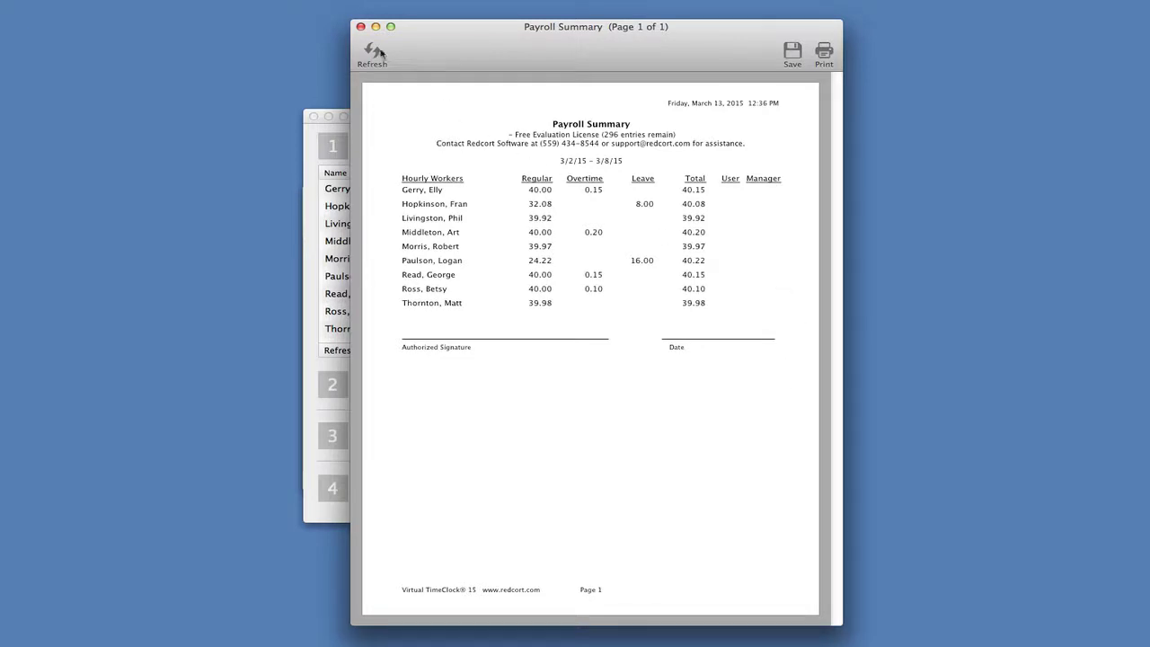
{"action": "left_click", "coordinate": [360, 26]}
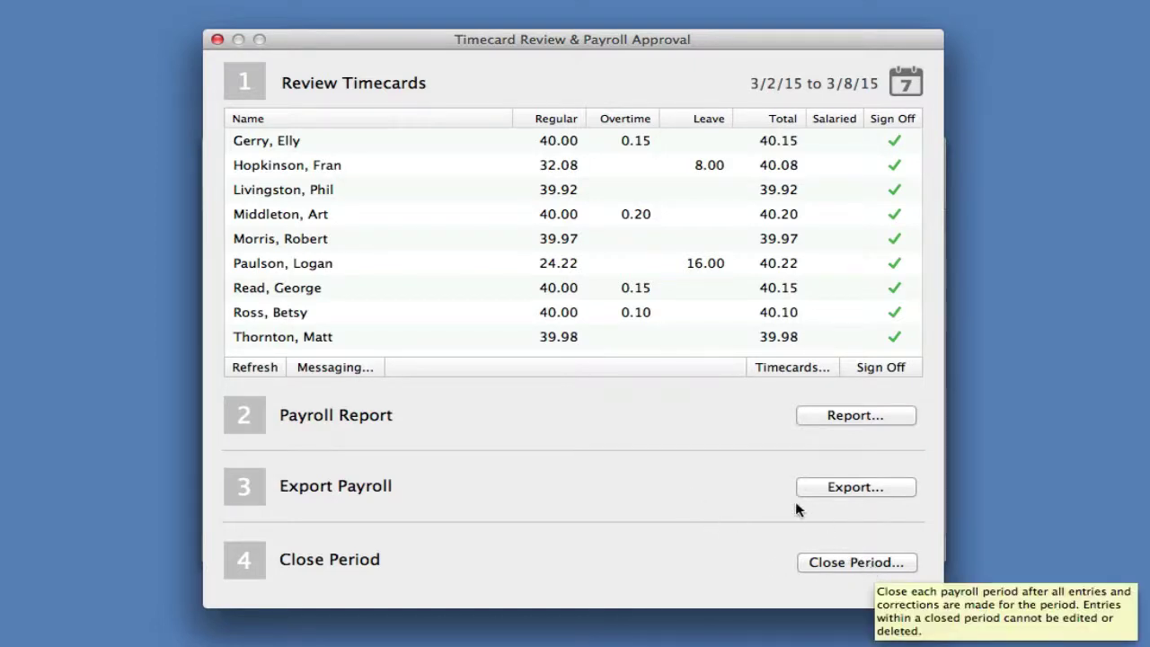
{"action": "left_click", "coordinate": [217, 40]}
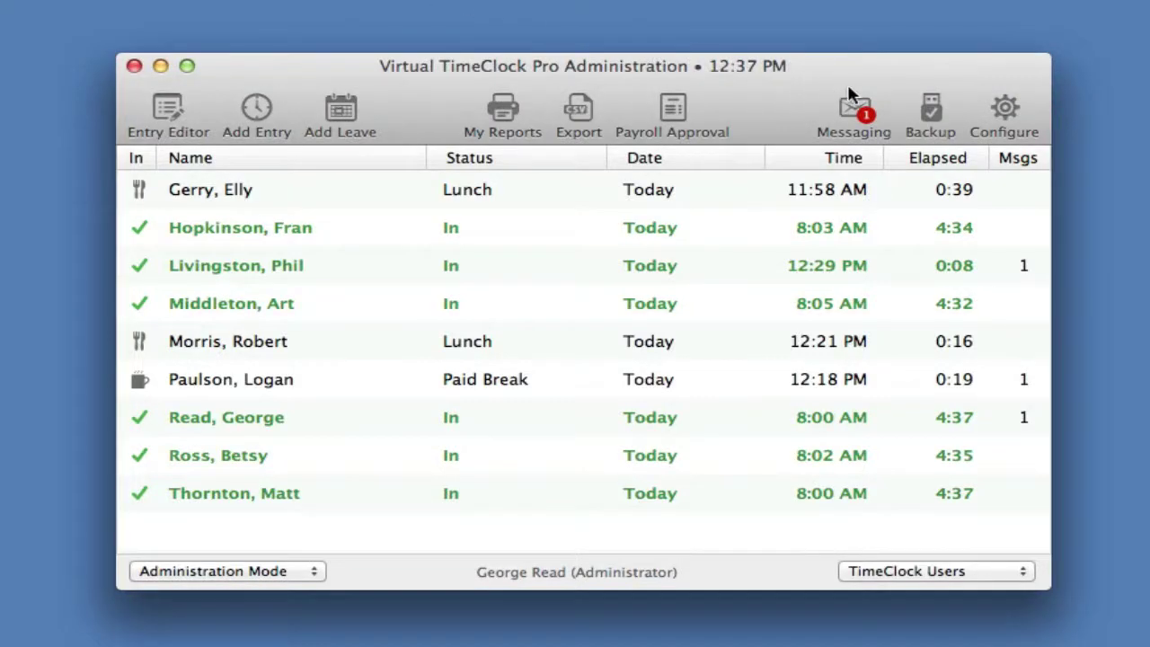
- Add a tenth user in Configure > Users with the new worker's first and last name and no password
{"action": "left_click", "coordinate": [1007, 106]}
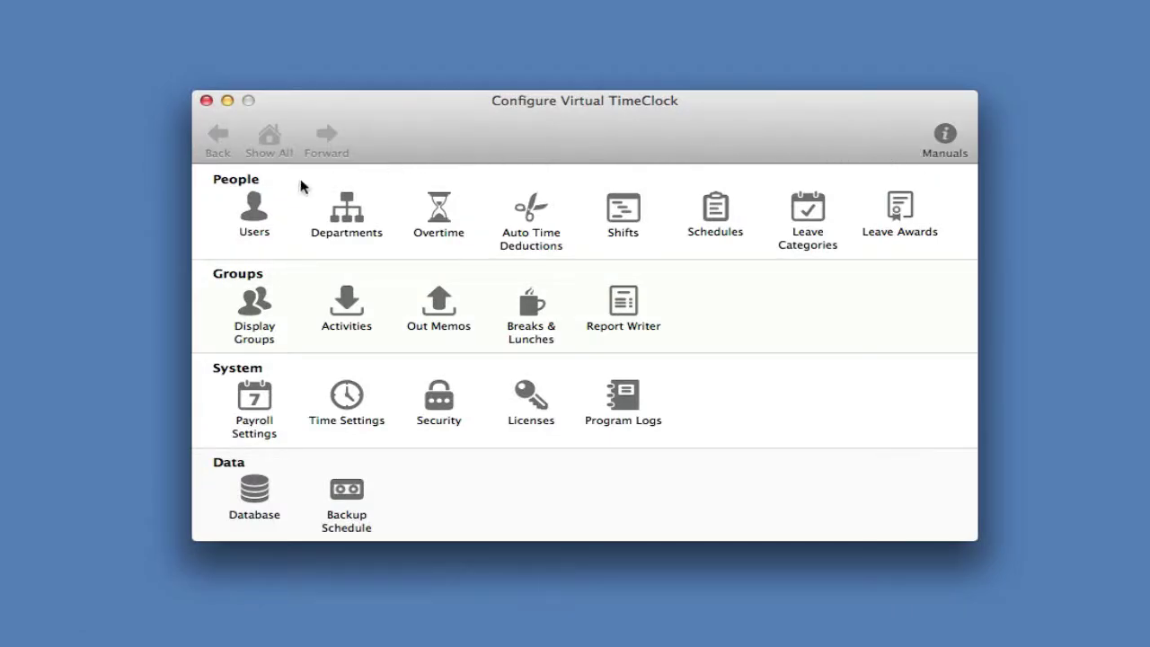
{"action": "left_click", "coordinate": [253, 212]}
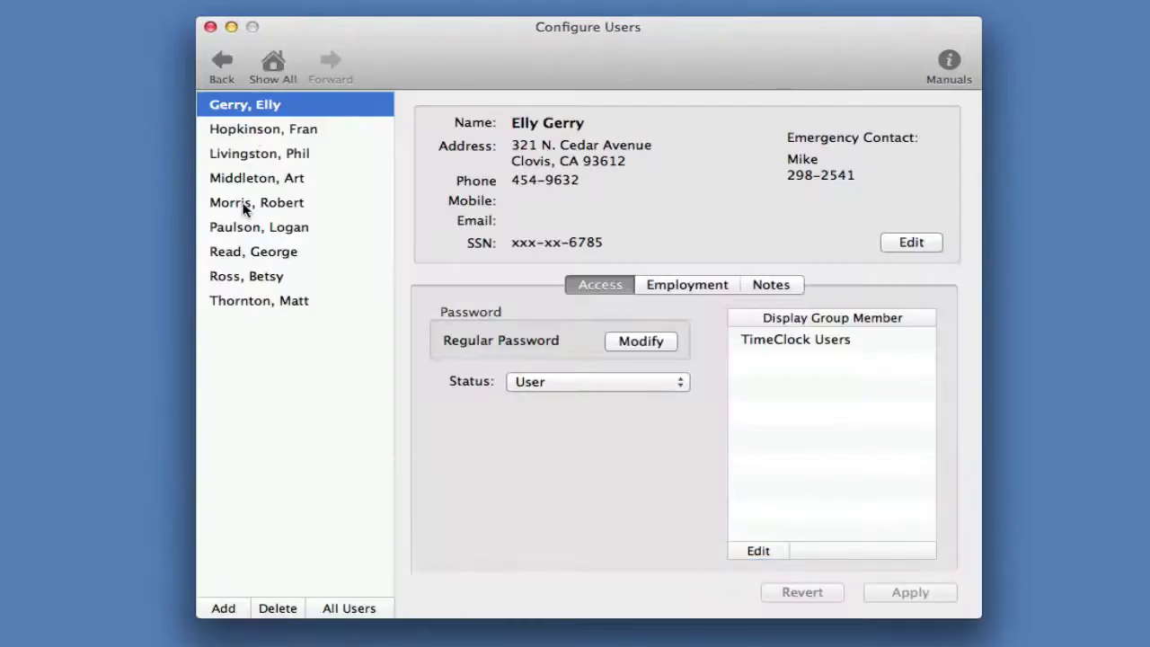
{"action": "left_click", "coordinate": [225, 606]}
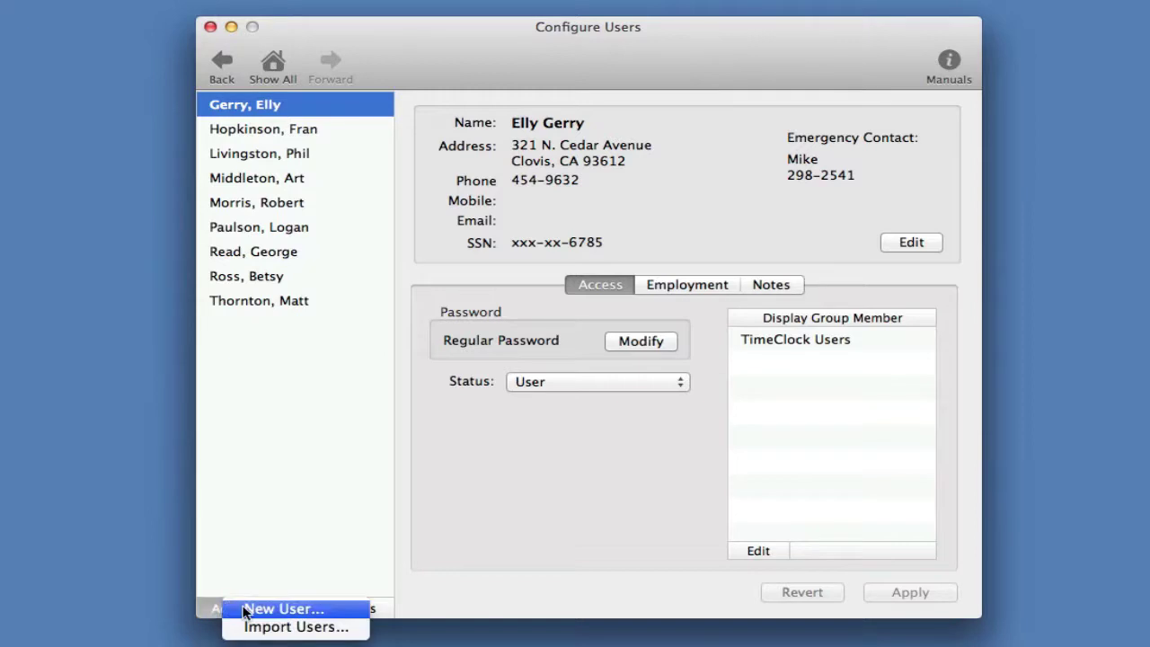
{"action": "left_click", "coordinate": [245, 611]}
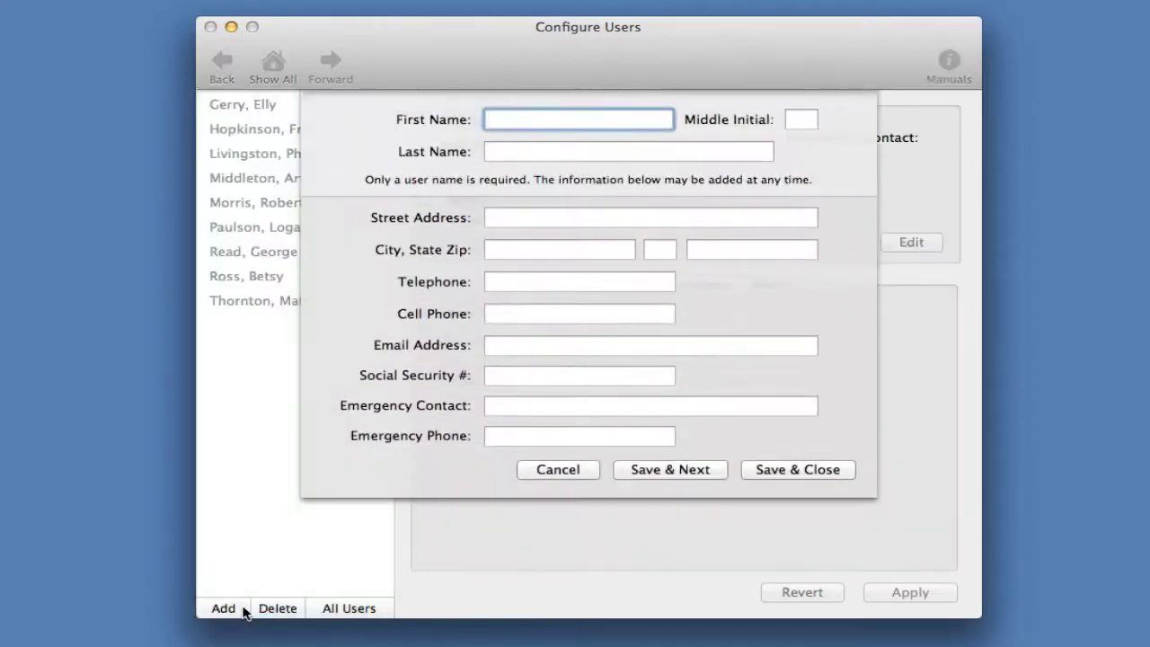
{"action": "key", "text": "Tab"}
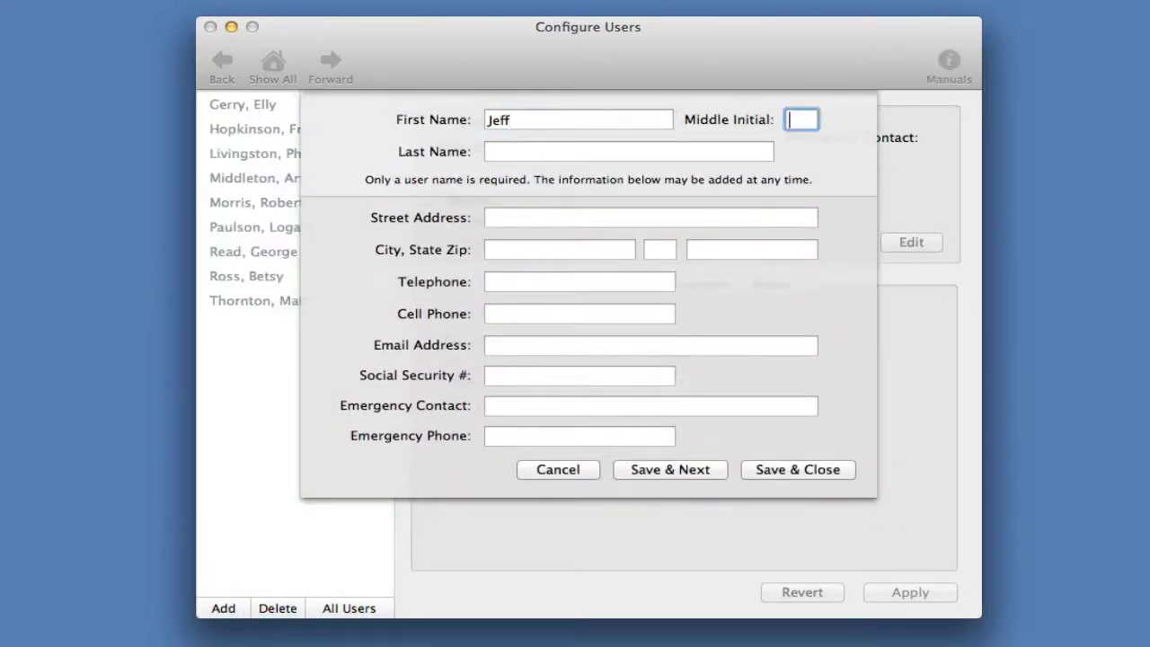
{"action": "key", "text": "Tab"}
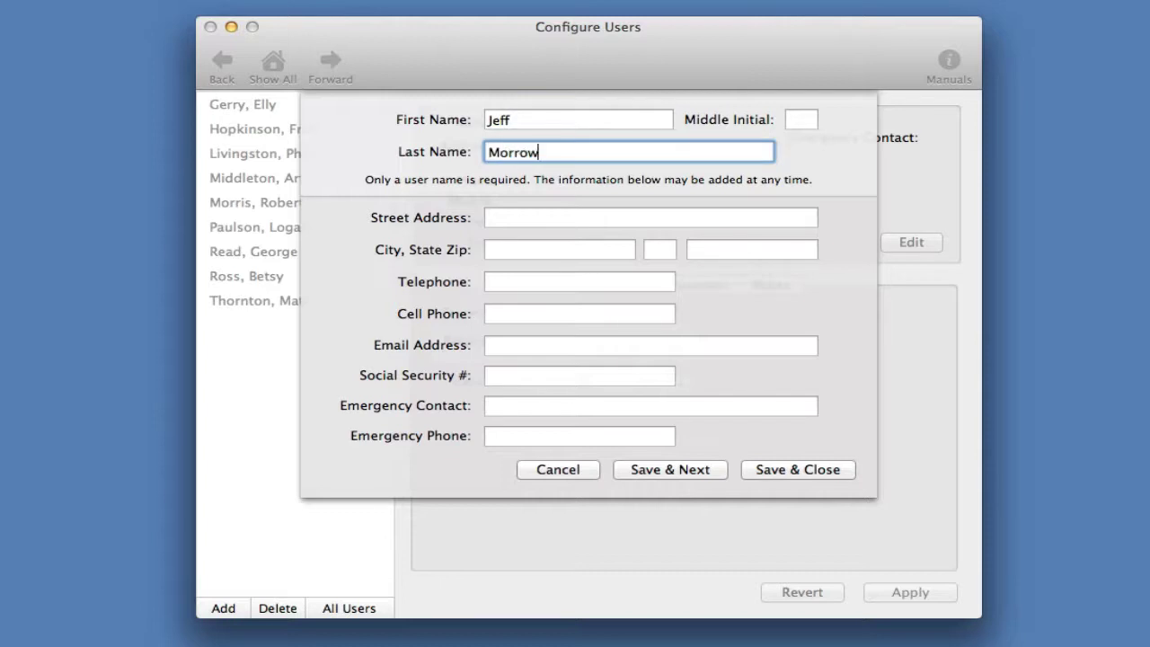
{"action": "left_click", "coordinate": [796, 471]}
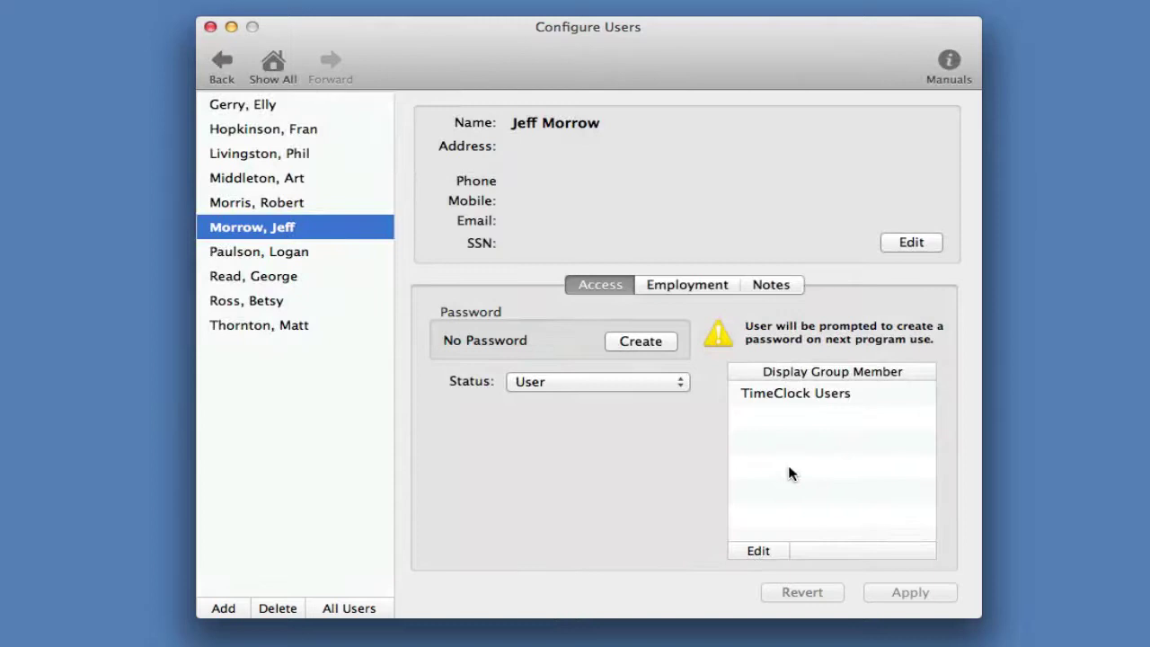
{"action": "left_click", "coordinate": [270, 73]}
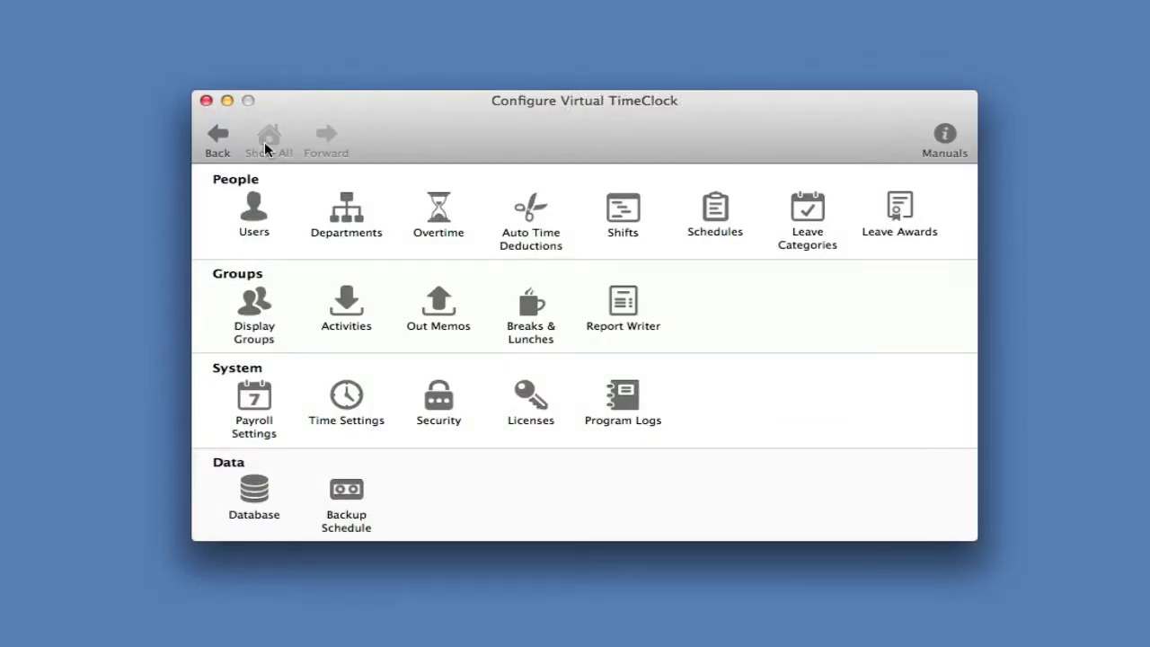
- Add the new user to the Weekly Only overtime rule, making ten assigned users
{"action": "left_click", "coordinate": [438, 216]}
{"action": "left_click", "coordinate": [278, 229]}
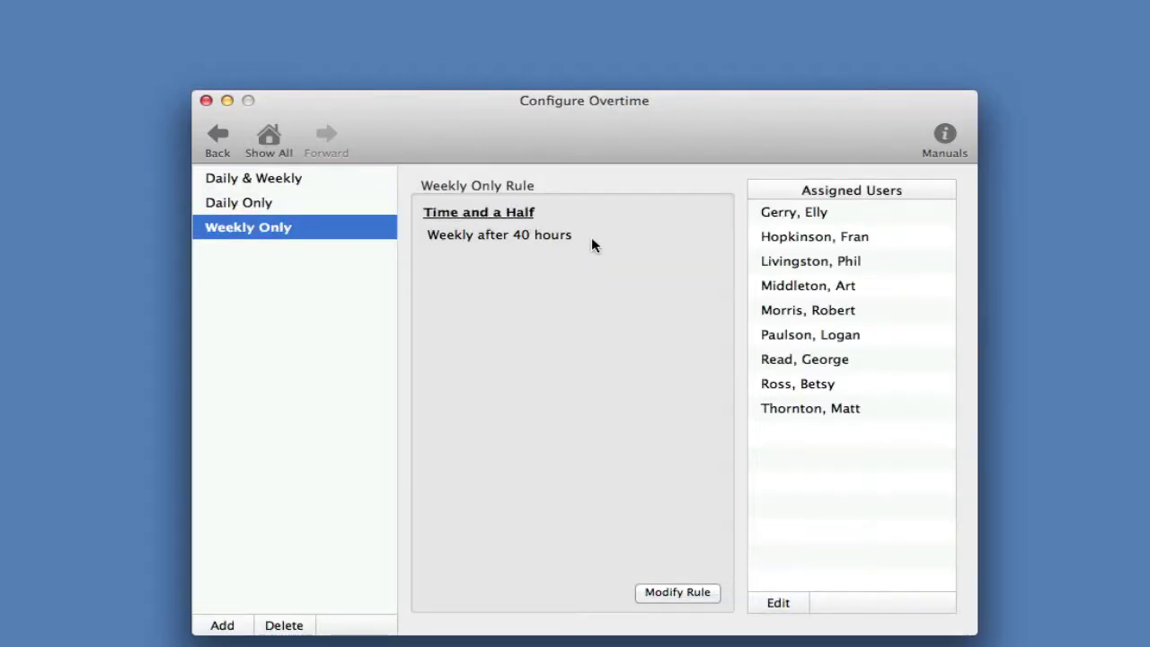
{"action": "left_click", "coordinate": [780, 606]}
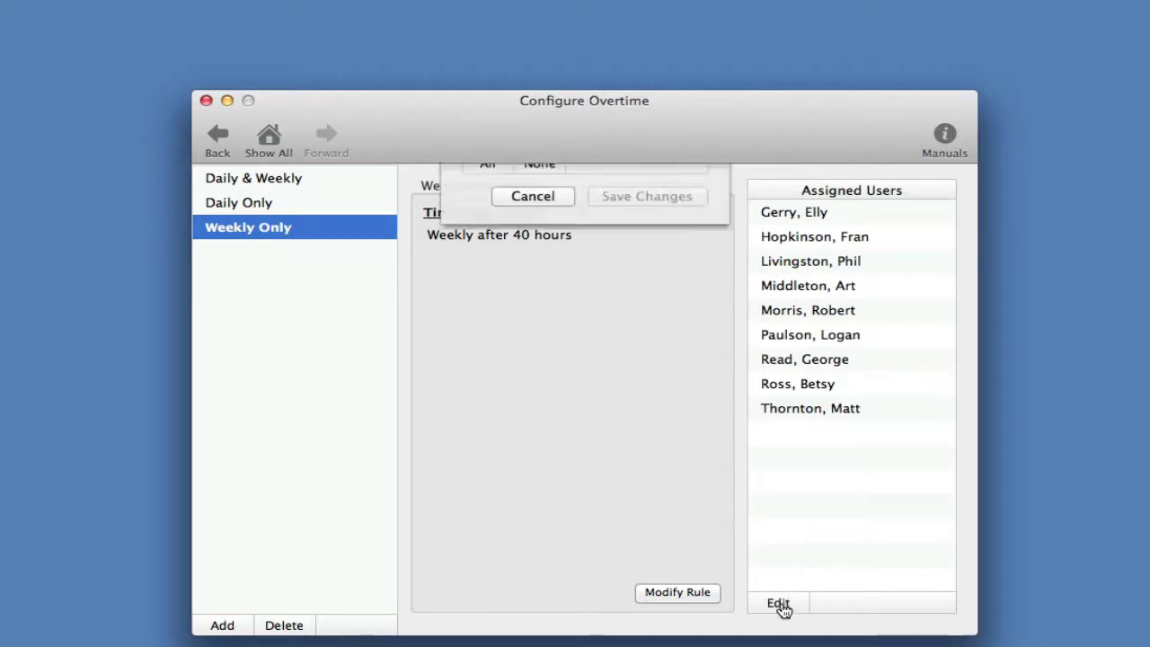
{"action": "left_click", "coordinate": [530, 325]}
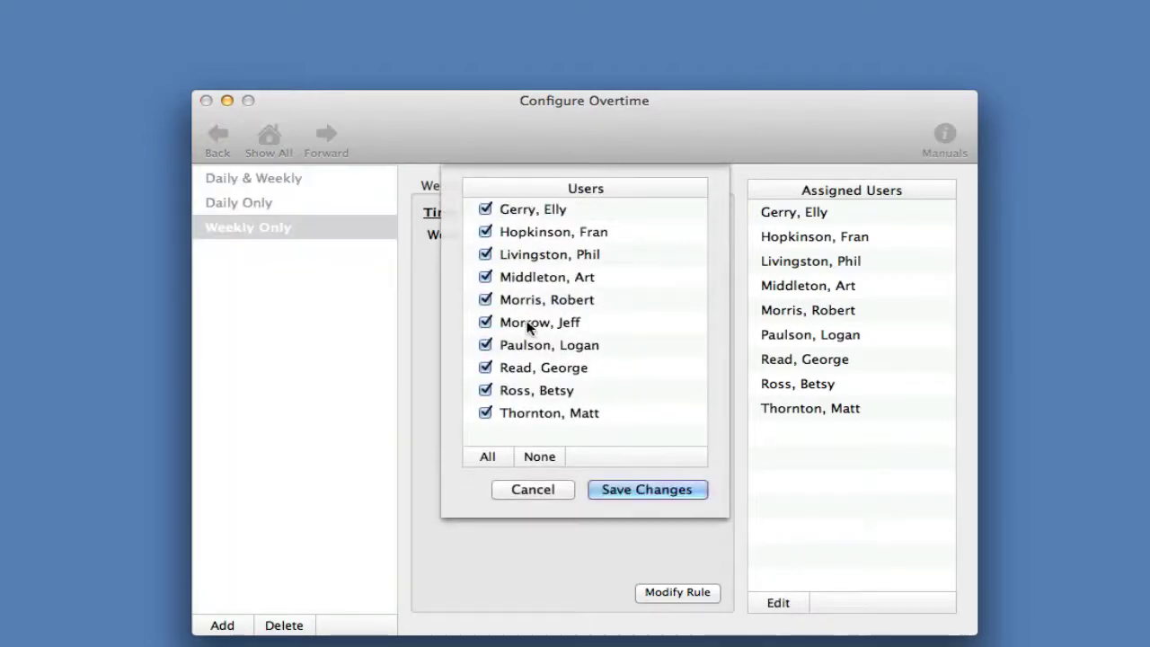
{"action": "left_click", "coordinate": [650, 489]}
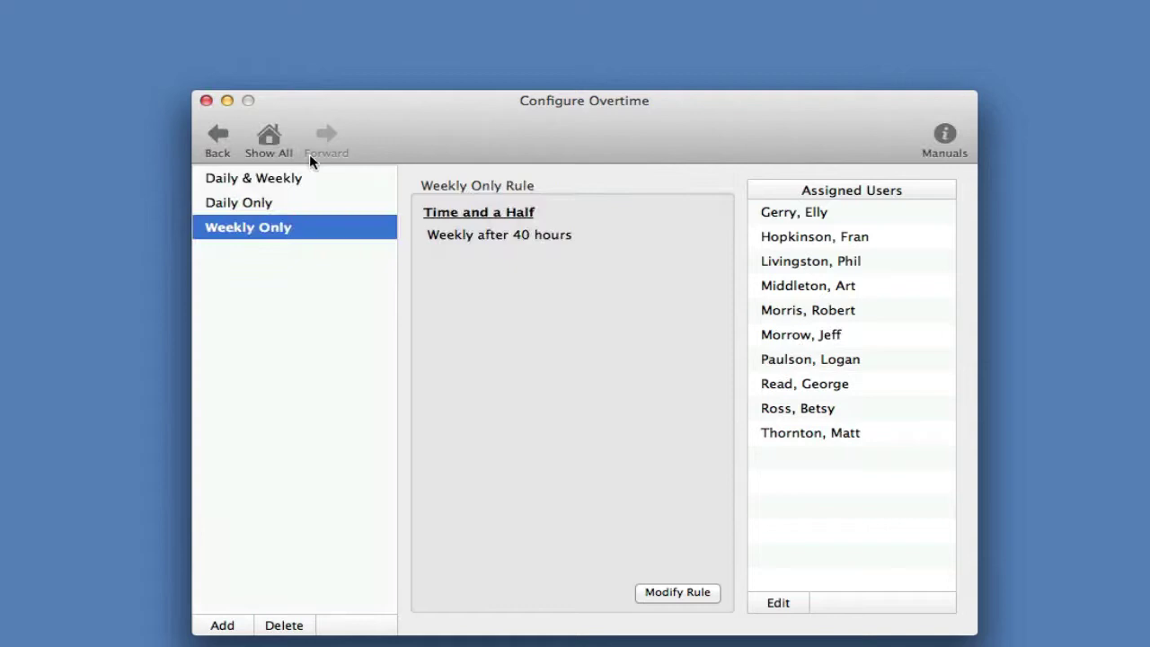
{"action": "left_click", "coordinate": [270, 138]}
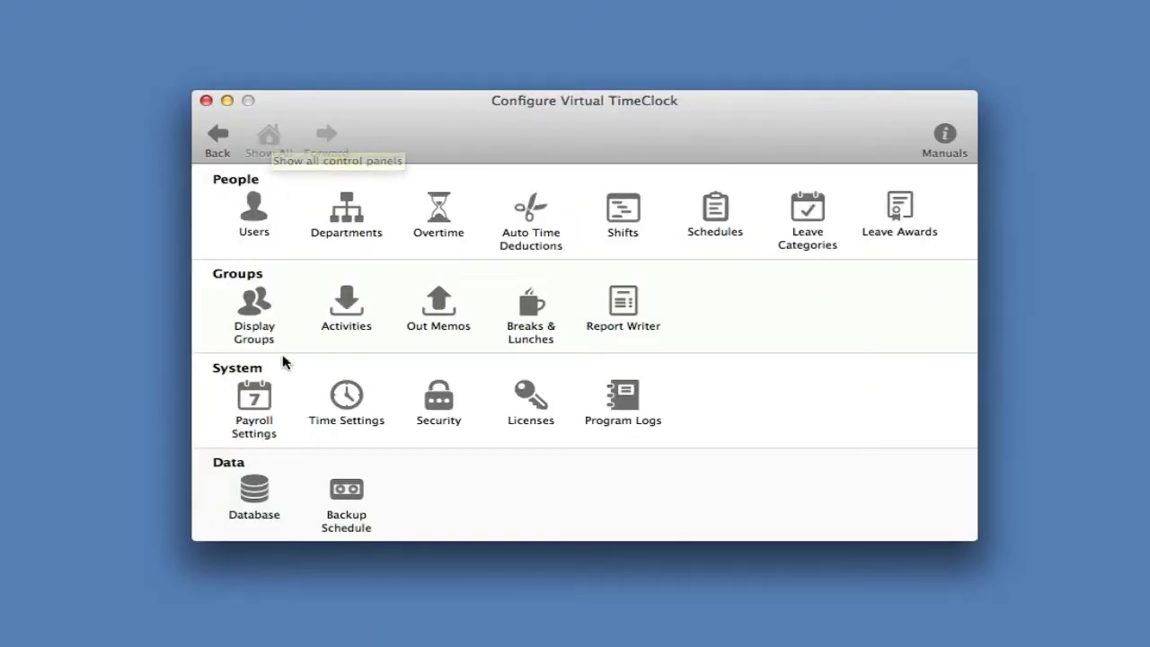
{"action": "left_click", "coordinate": [254, 406]}
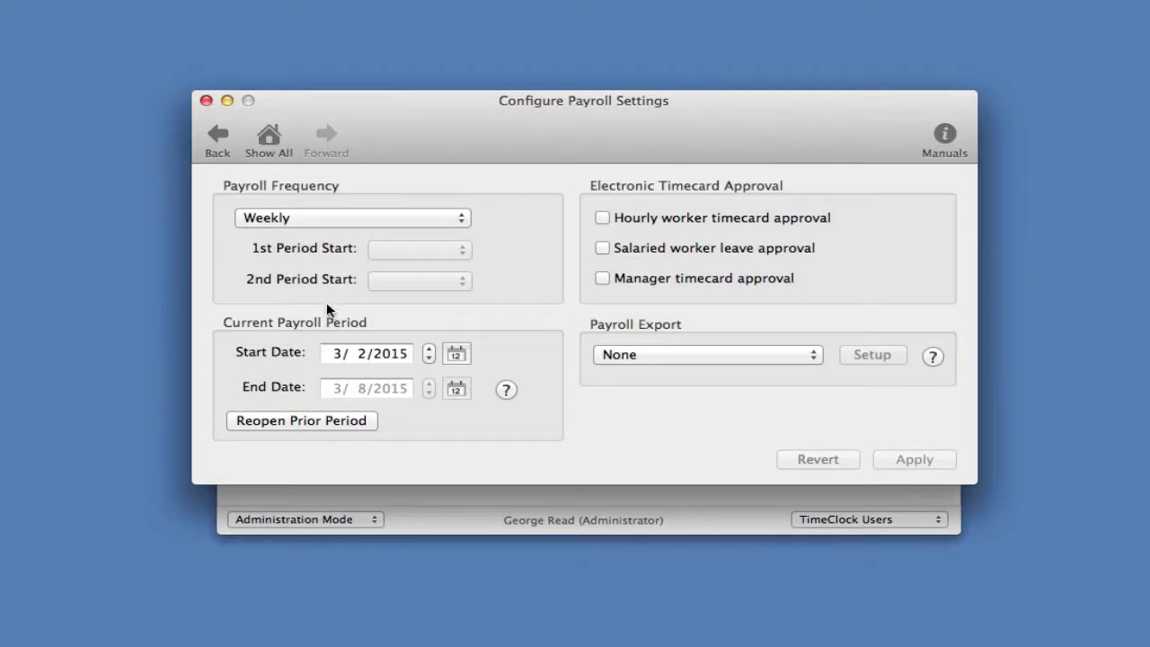
{"action": "left_click", "coordinate": [424, 220]}
{"action": "left_click", "coordinate": [424, 215]}
{"action": "left_click", "coordinate": [270, 140]}
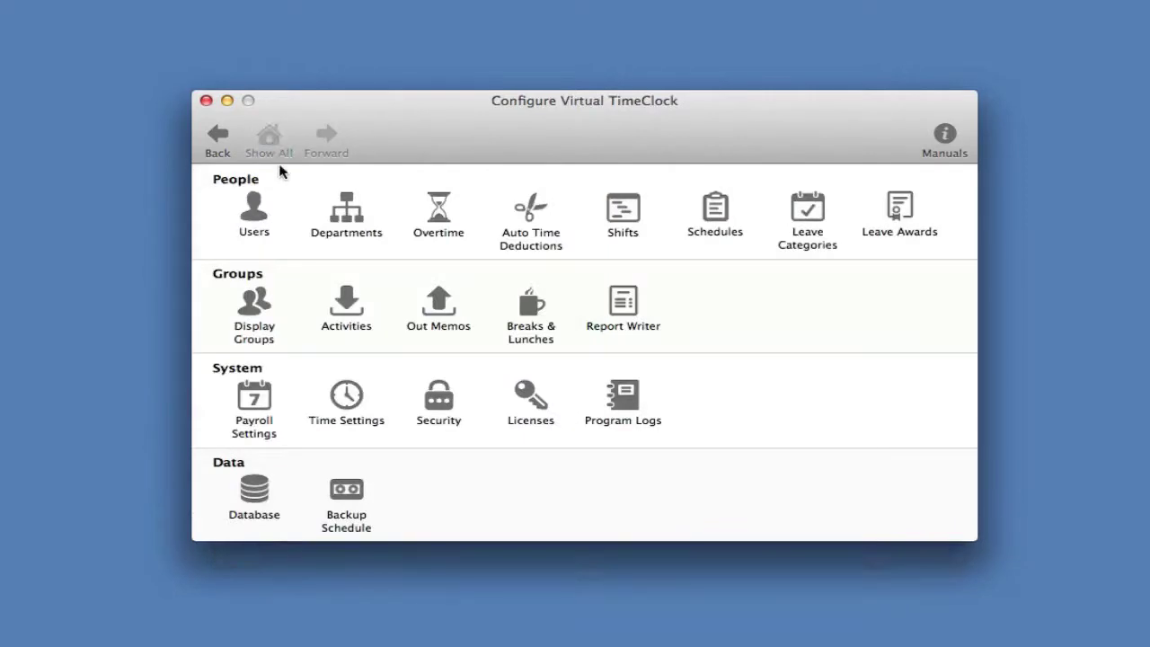
{"action": "left_click", "coordinate": [347, 396]}
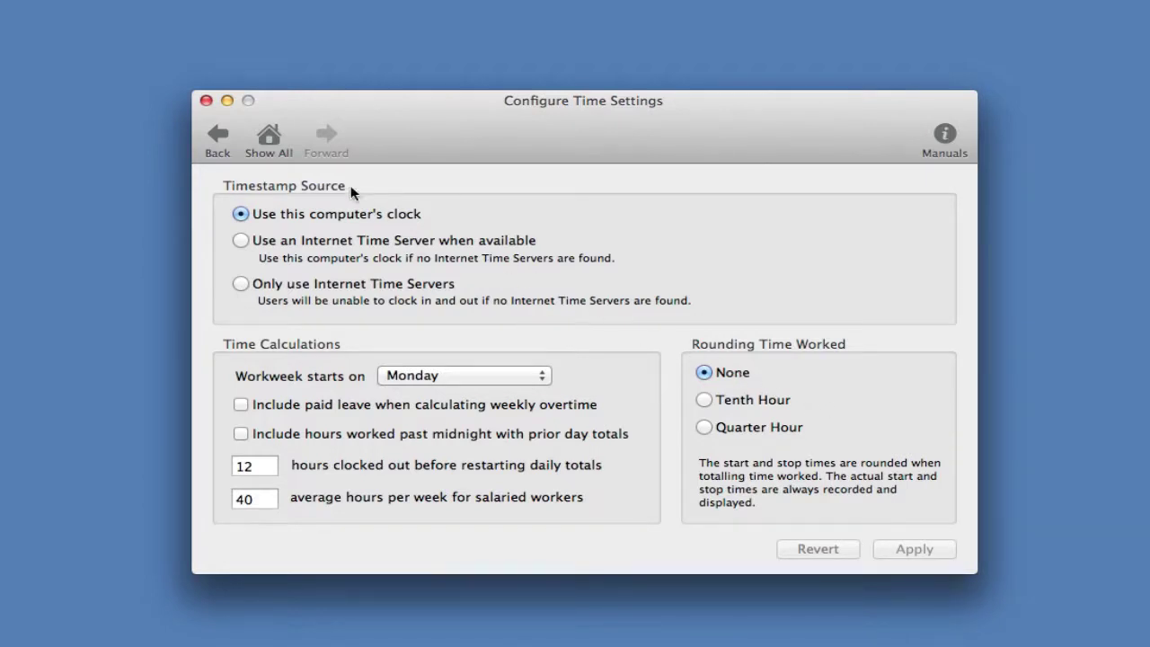
{"action": "left_click", "coordinate": [270, 139]}
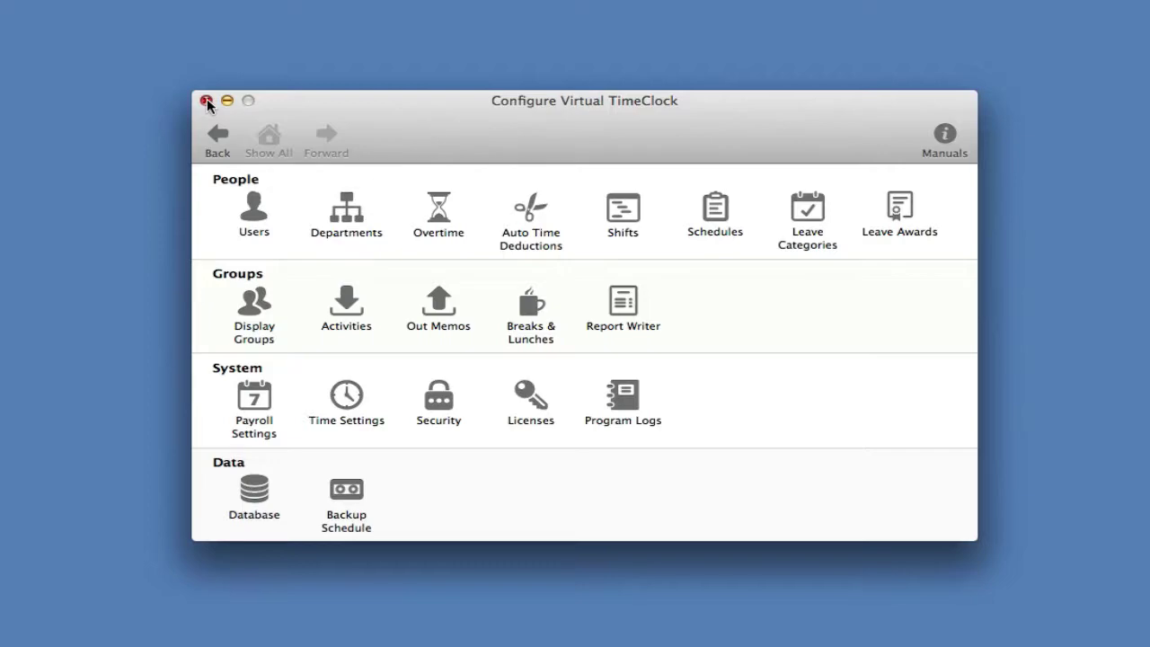
- Close configuration and bring up the clock mode choices from the Administration Mode popup
{"action": "left_click", "coordinate": [206, 101]}
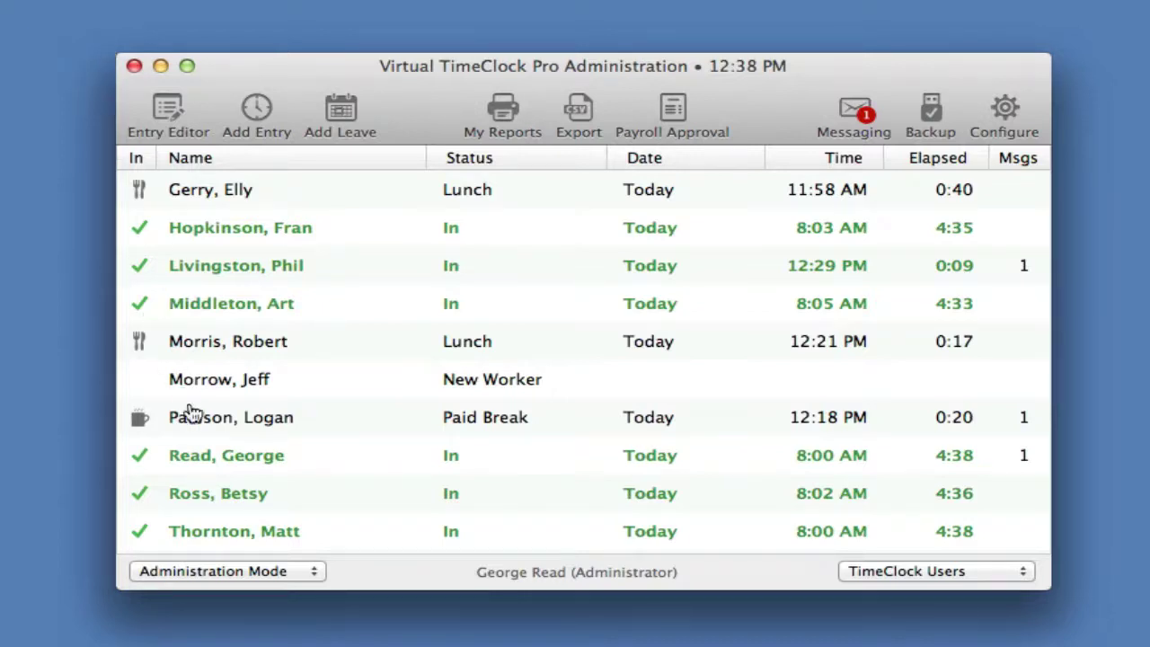
{"action": "left_click", "coordinate": [243, 571]}
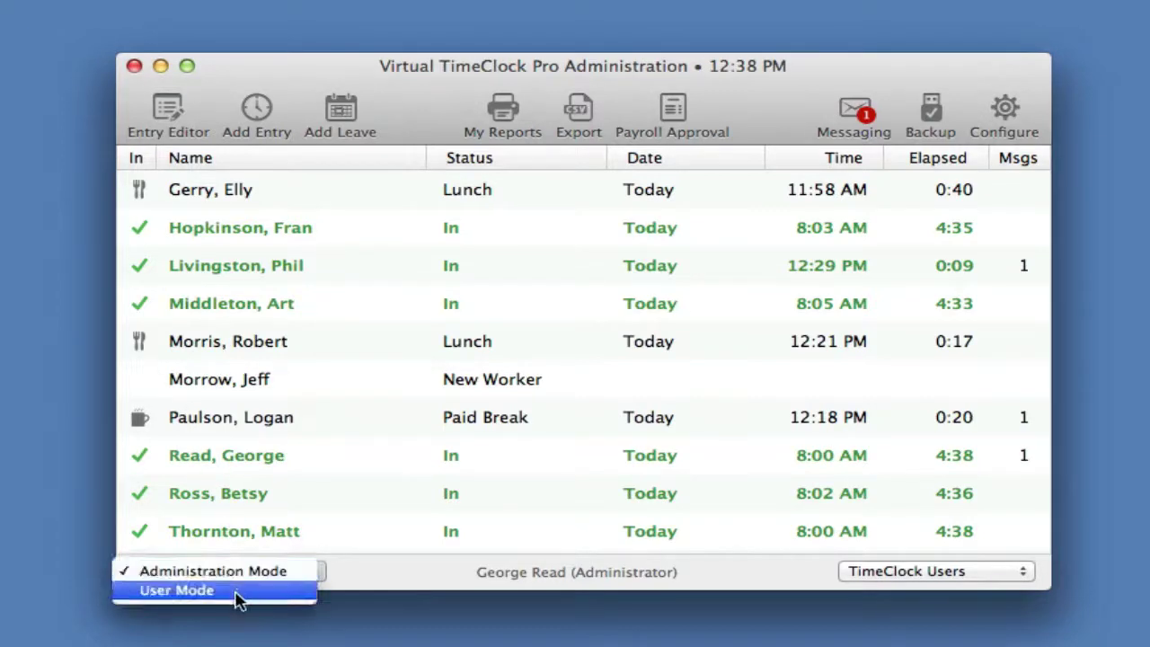
- Switch Virtual TimeClock Pro from Administration Mode back to User Mode
{"action": "left_click", "coordinate": [239, 593]}
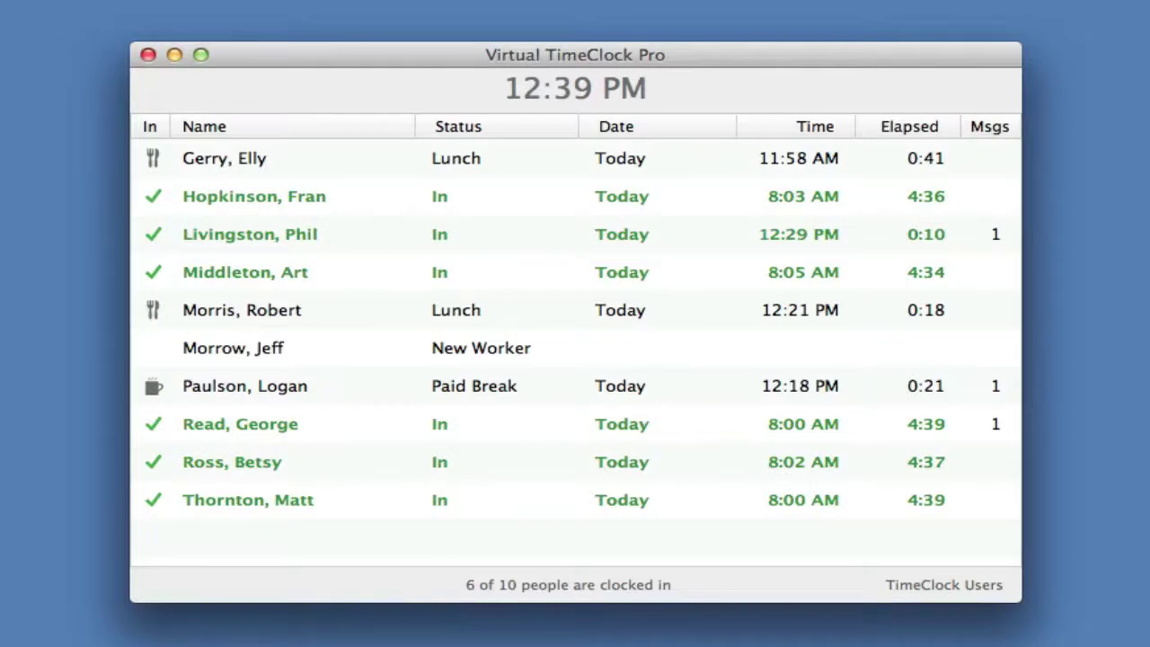